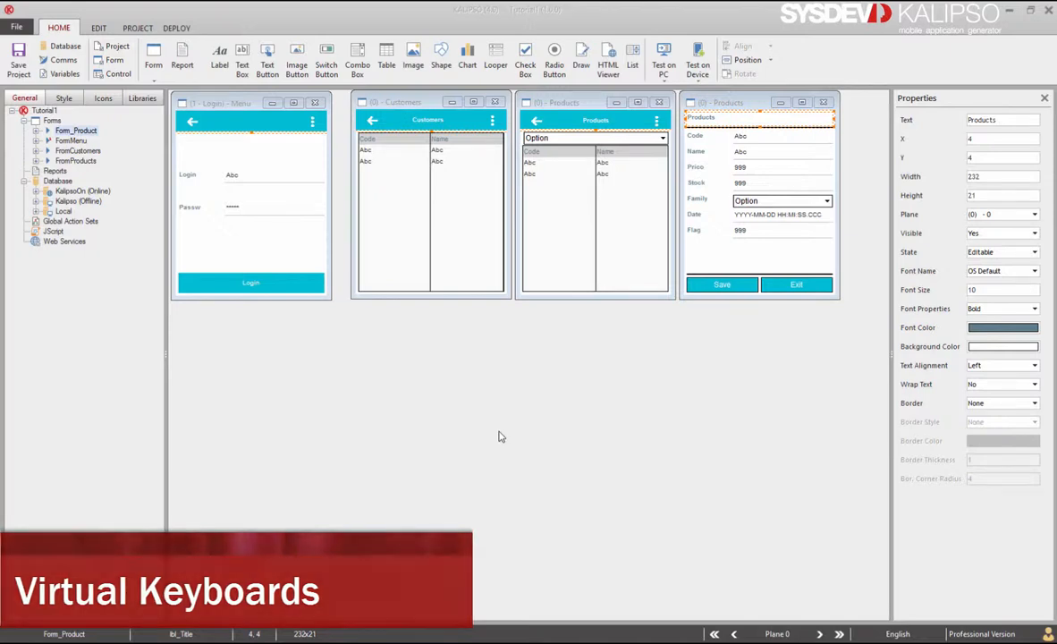
Add a Keyboard action of type Auto, targeting ipt_Login, to the Login input box's Double Click event and save the input box.
double_click(265, 181)
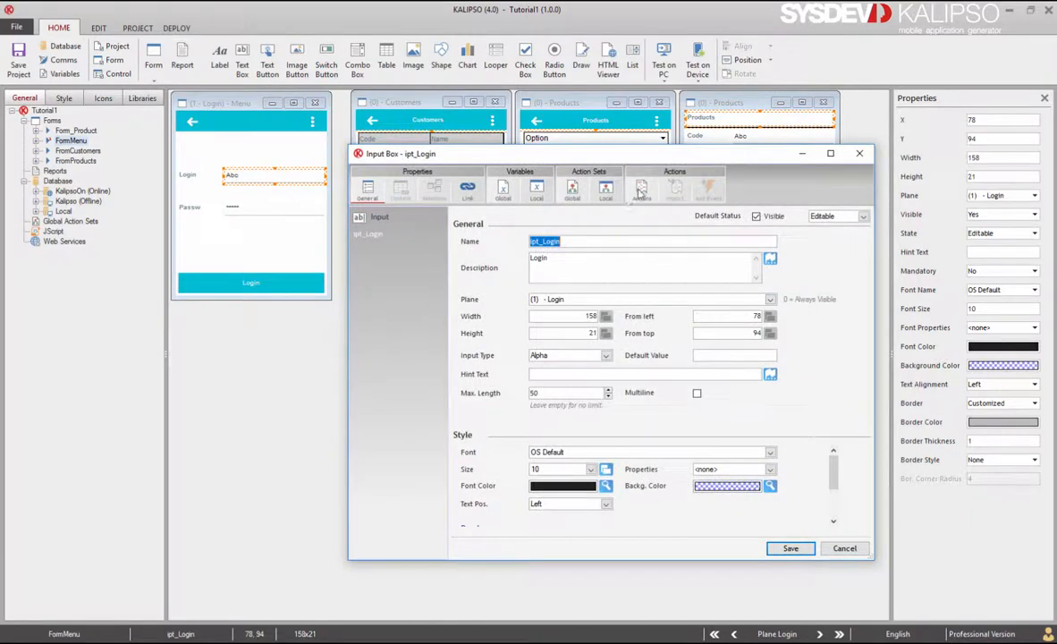
left_click(642, 187)
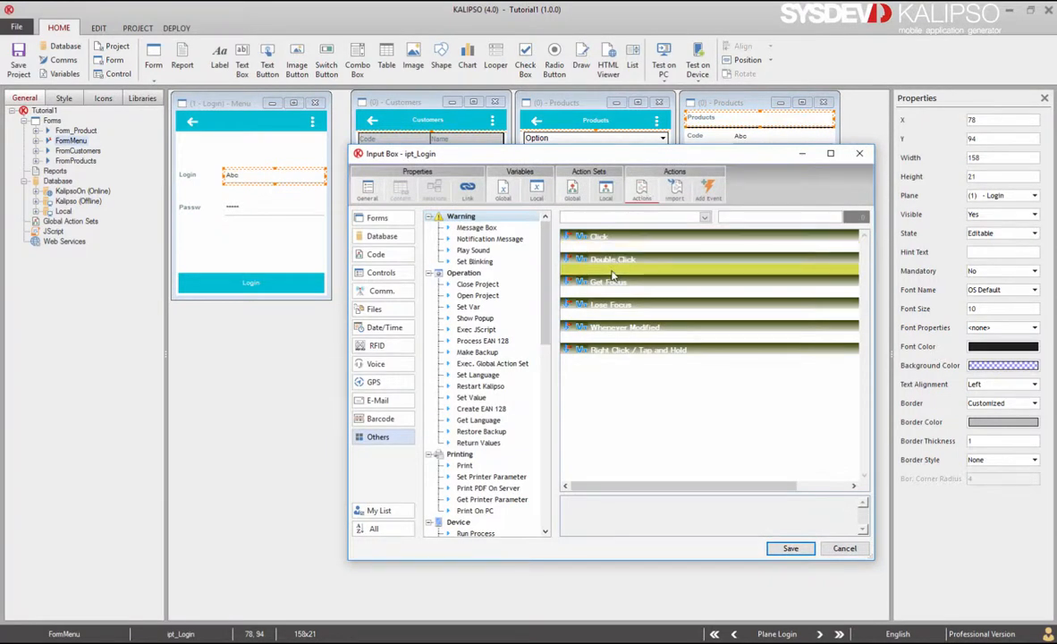
type("Keyboard")
key("Return")
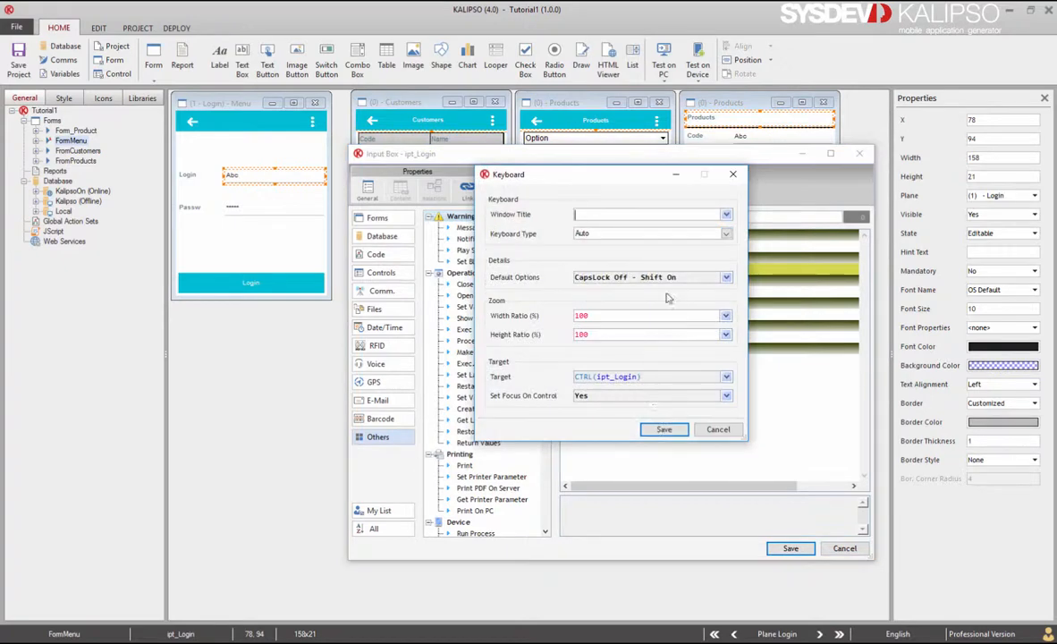
left_click(671, 234)
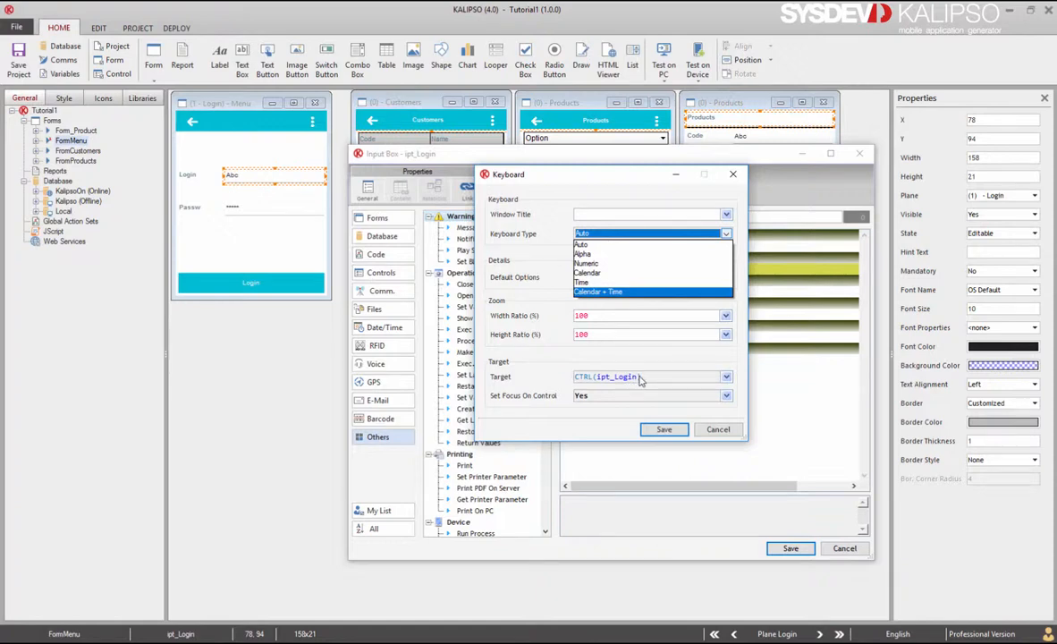
left_click(620, 246)
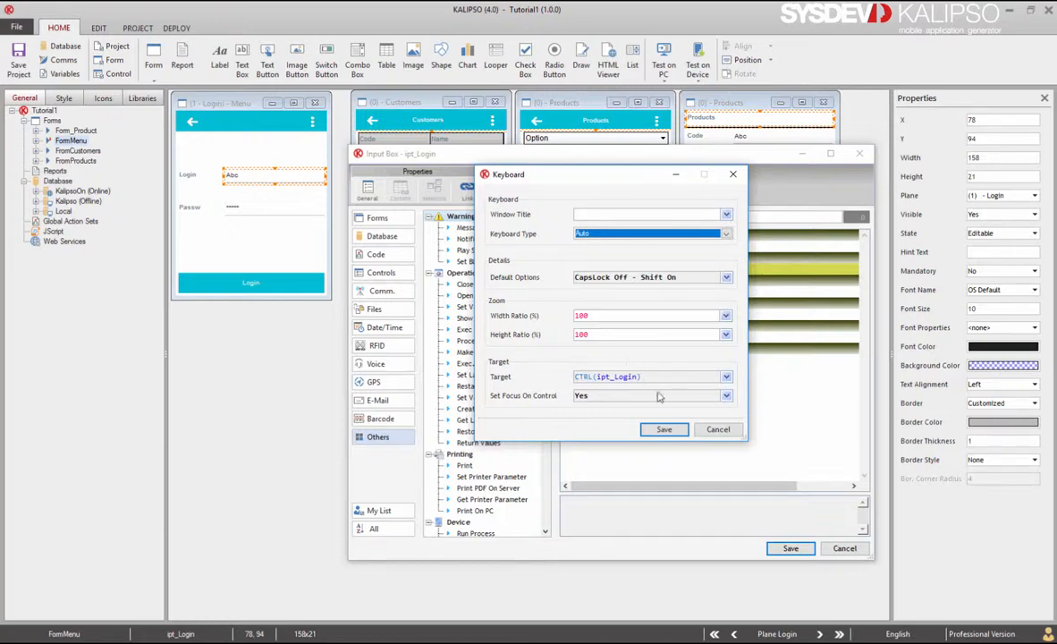
left_click(664, 429)
left_click(790, 548)
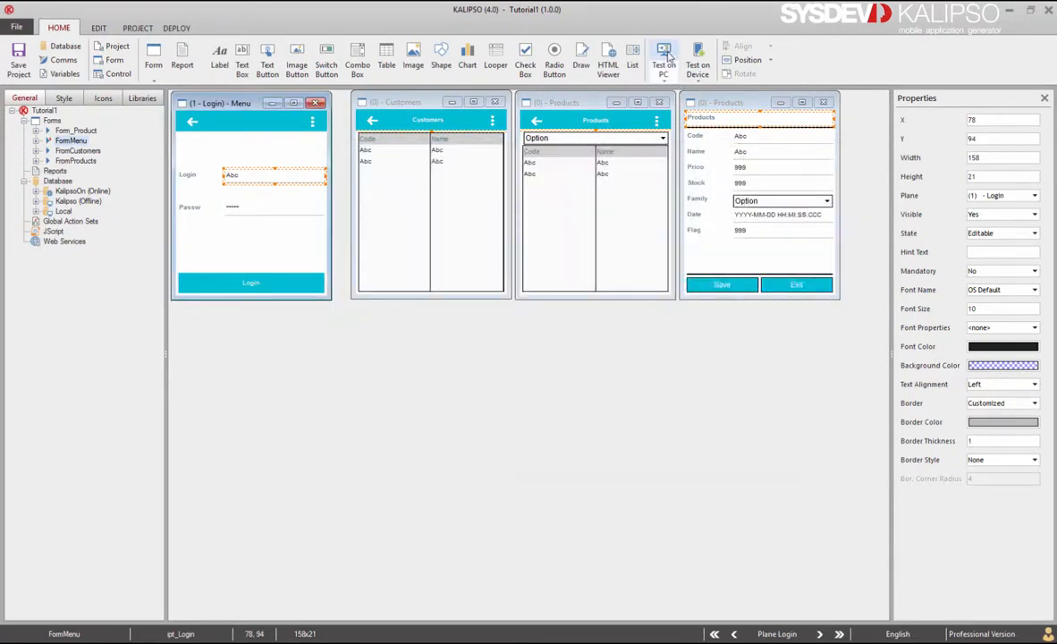
Test the project on the PC and log in, entering the user name through the virtual keyboard and filling in the account password.
left_click(667, 56)
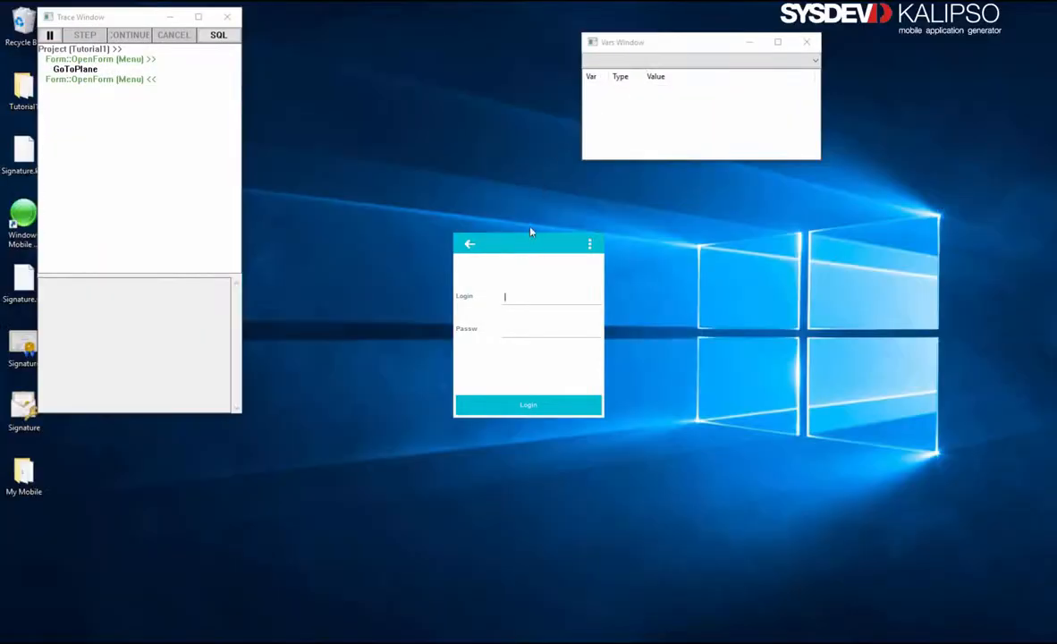
double_click(531, 298)
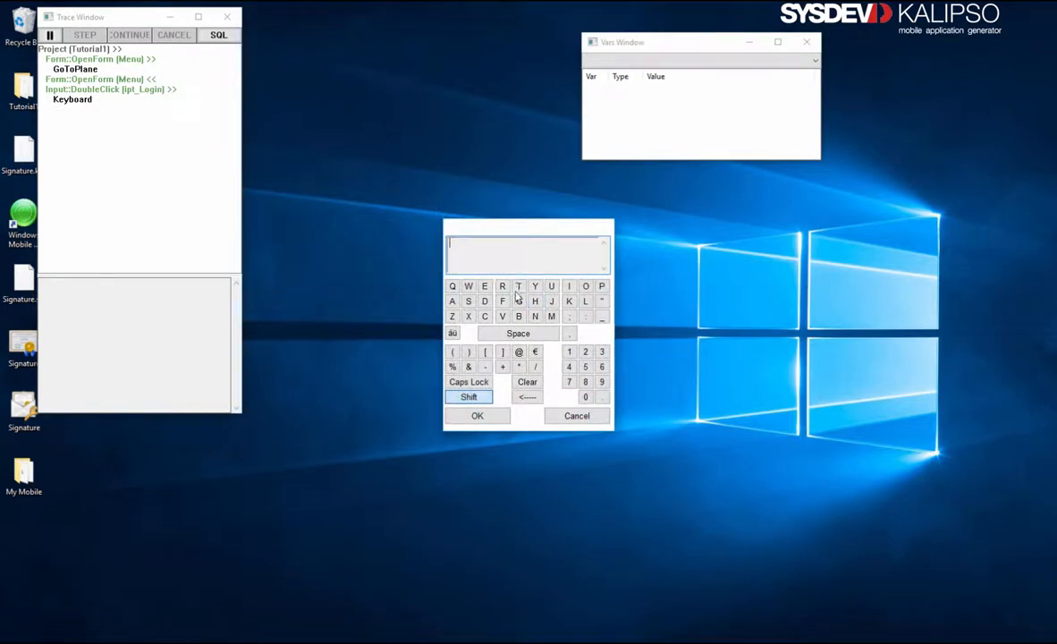
left_click(467, 396)
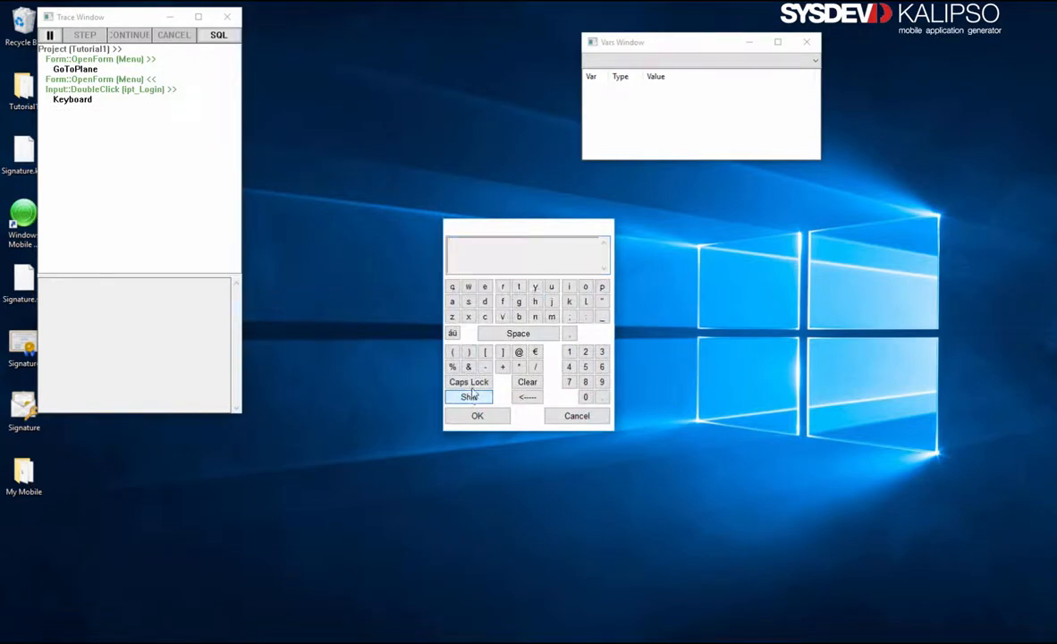
left_click(488, 301)
type("rogerio")
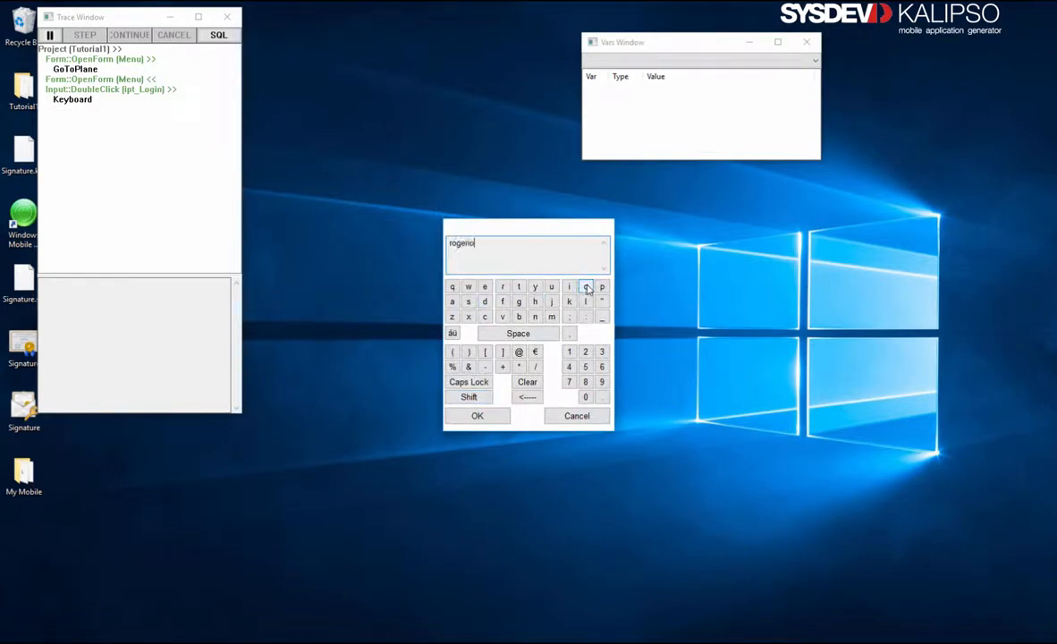
left_click(478, 416)
type("1")
left_click(521, 405)
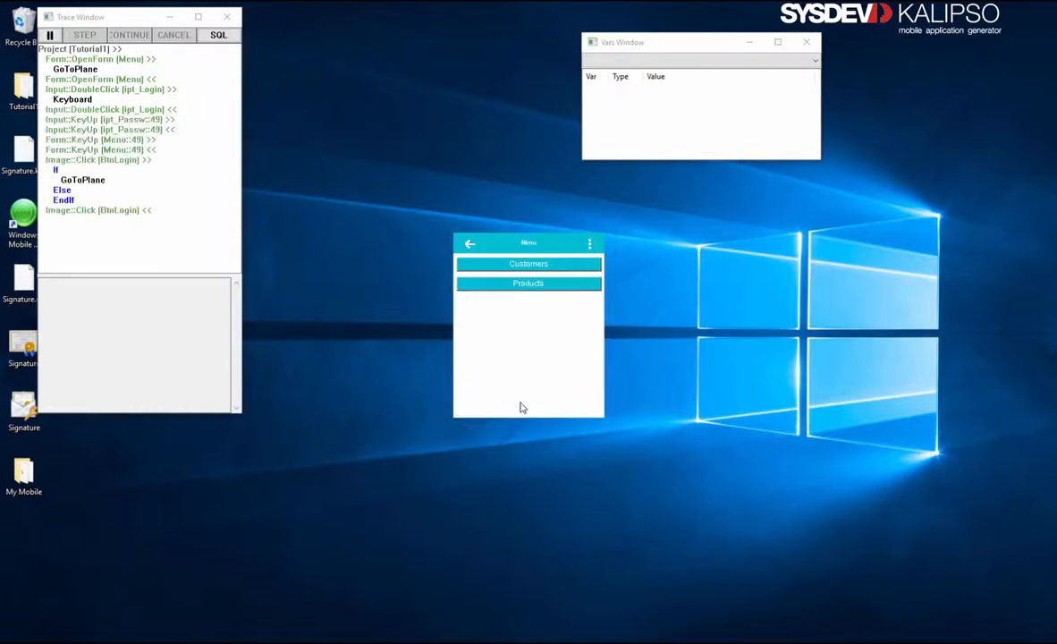
Open the product list in the PC test and edit the Carrots product.
left_click(542, 285)
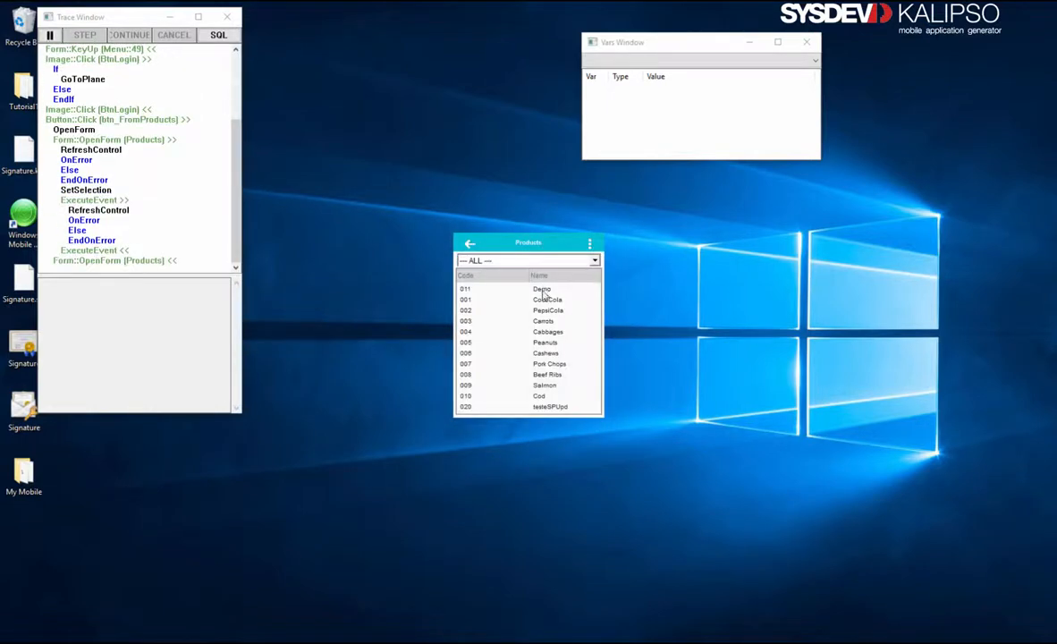
right_click(547, 327)
left_click(562, 344)
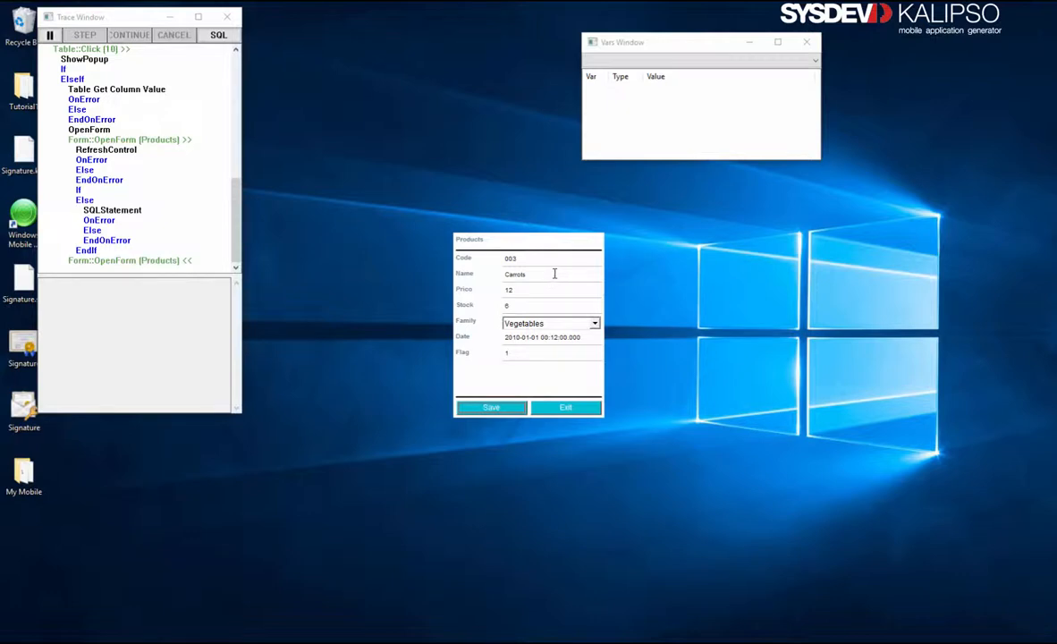
Check the virtual keyboards of the product's Name, Price and Date fields in the PC test, cancelling each one.
double_click(555, 273)
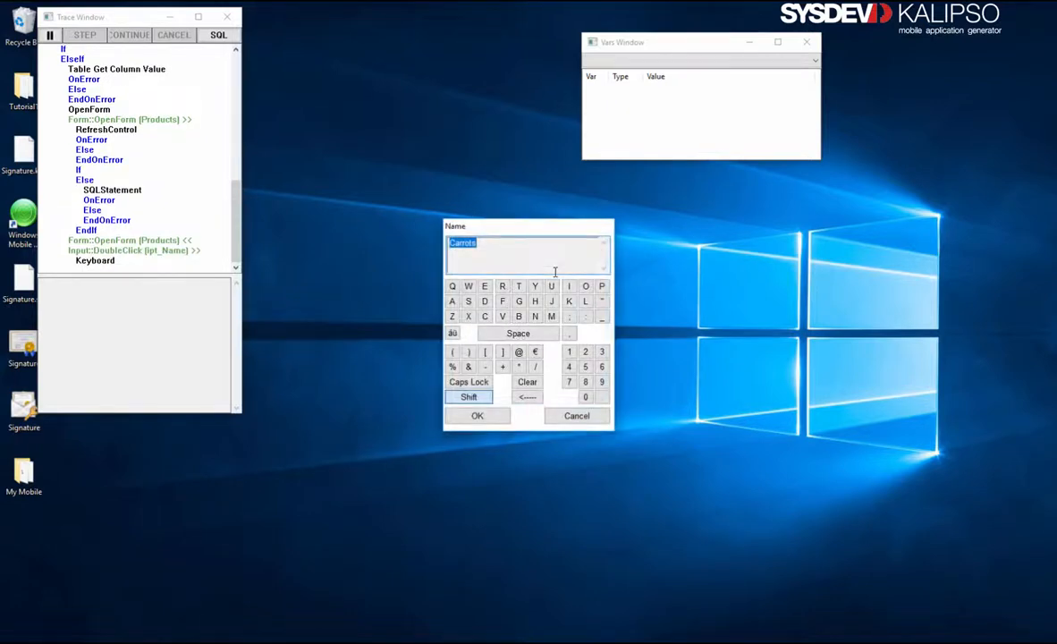
left_click(583, 419)
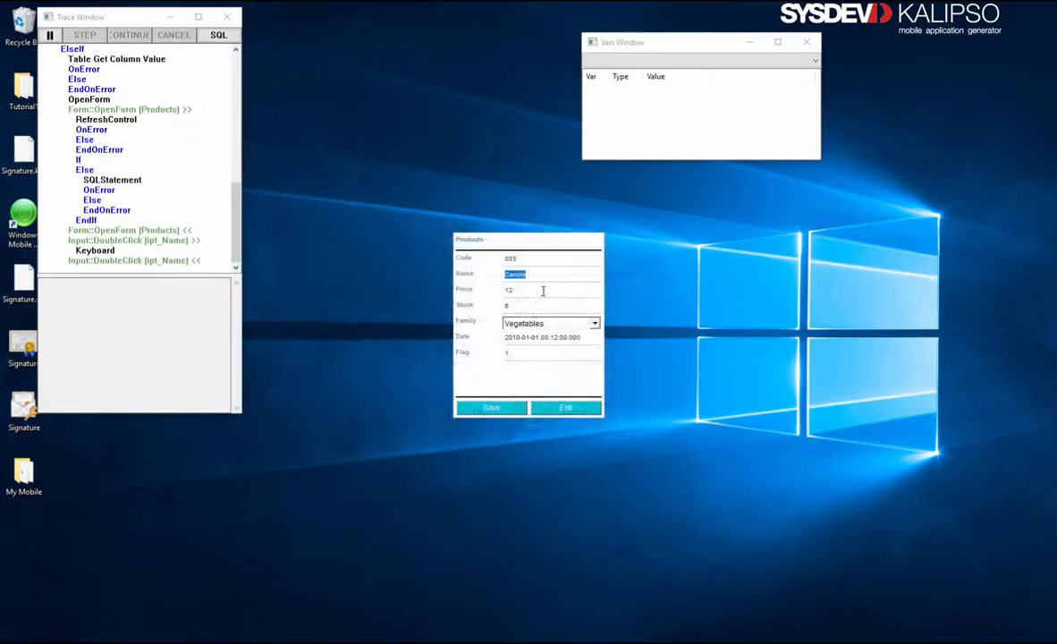
double_click(543, 290)
left_click(566, 345)
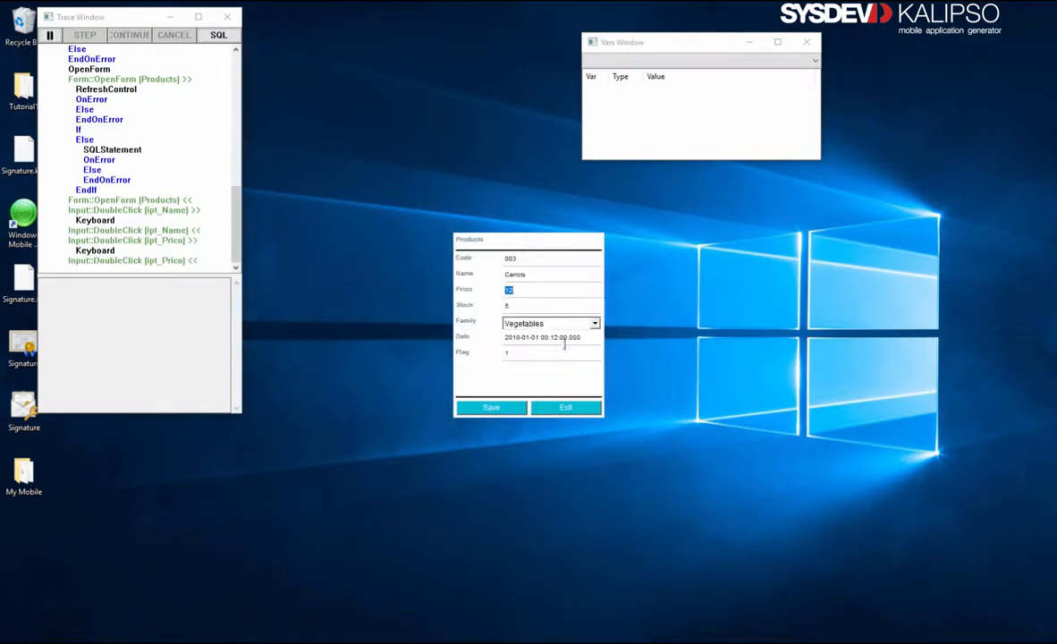
double_click(564, 338)
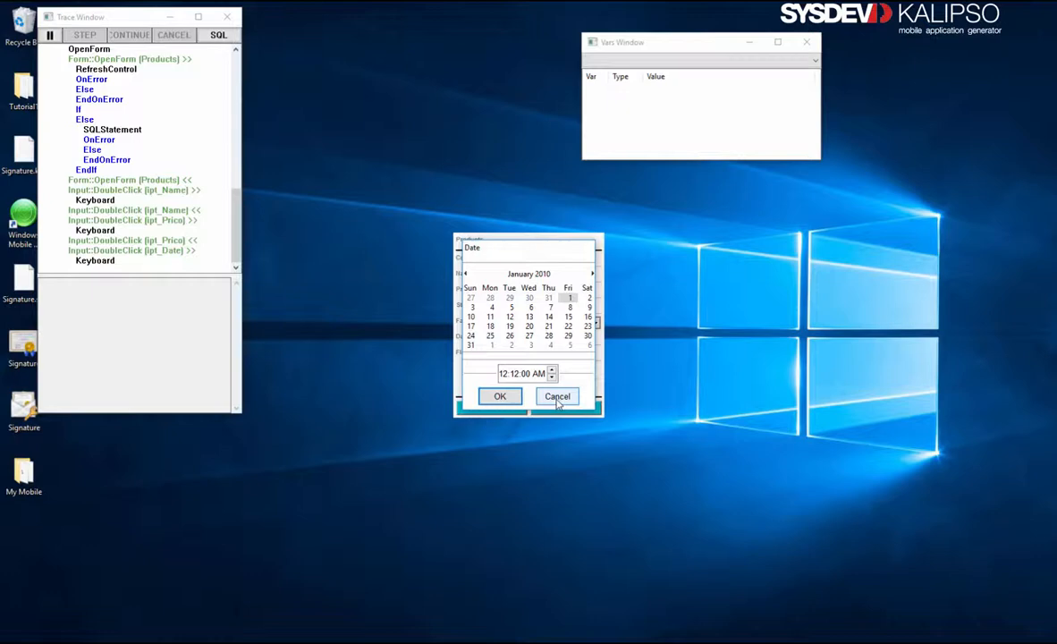
left_click(557, 399)
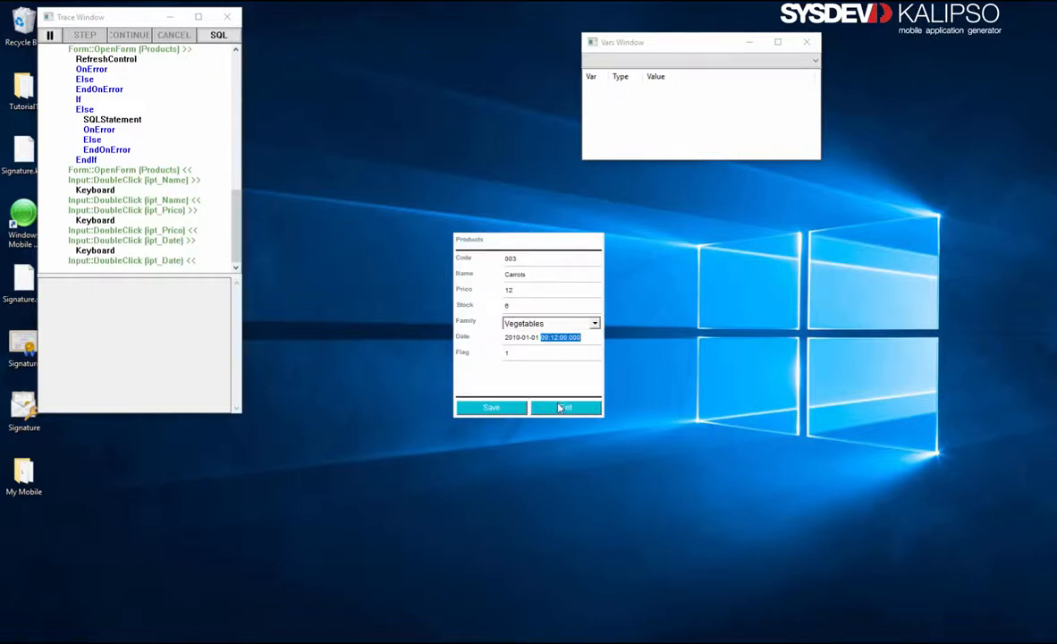
Exit the product form and go back through the forms until the PC test closes.
left_click(561, 408)
left_click(555, 405)
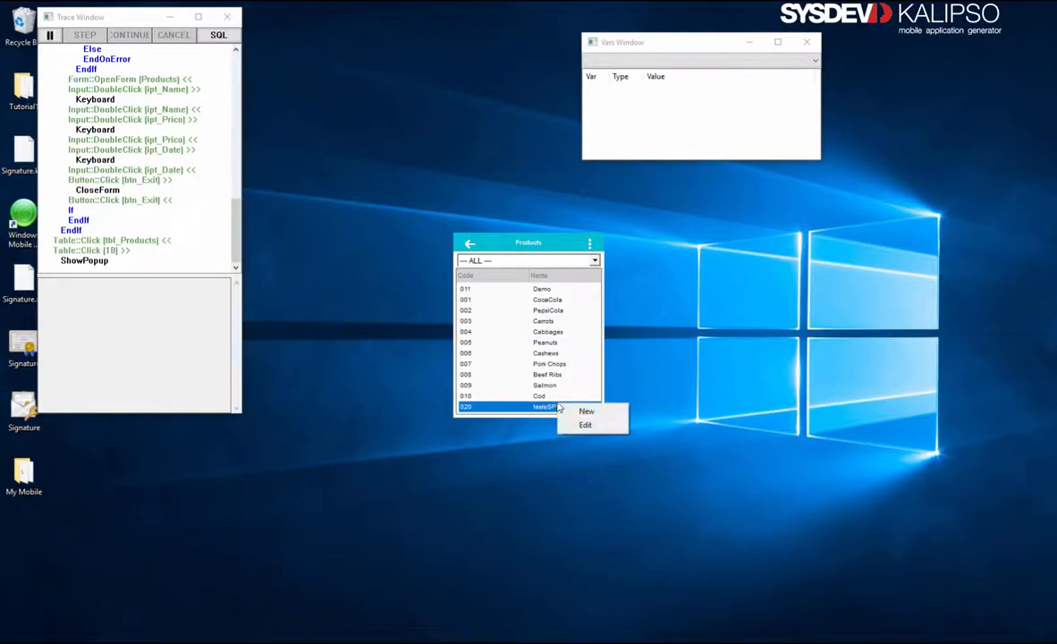
left_click(470, 244)
left_click(470, 244)
left_click(471, 243)
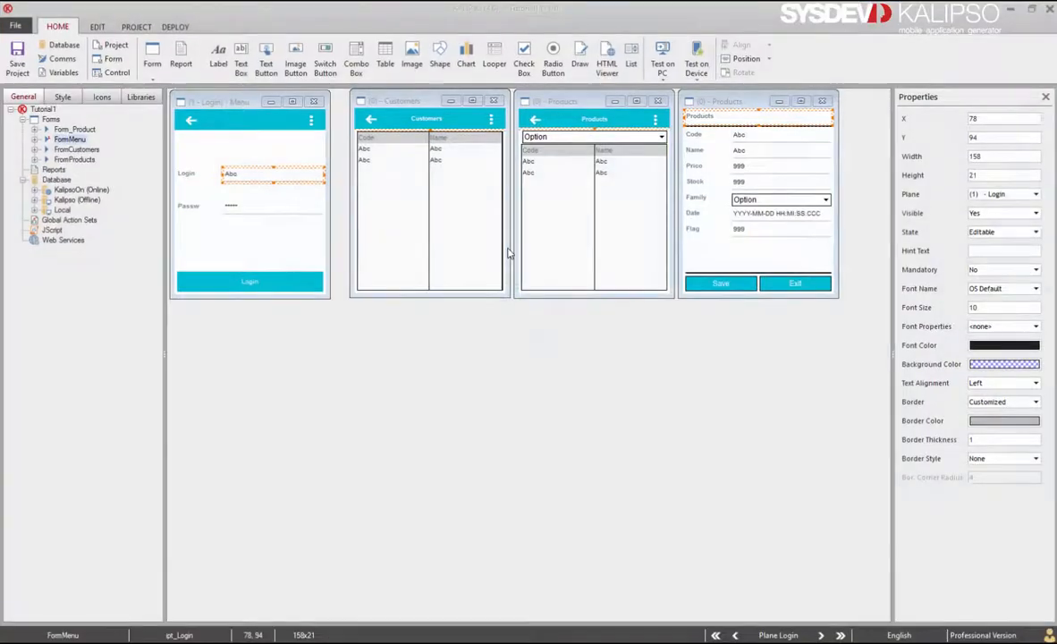
Run the project test on the Windows device with the default test settings.
left_click(697, 58)
left_click(712, 95)
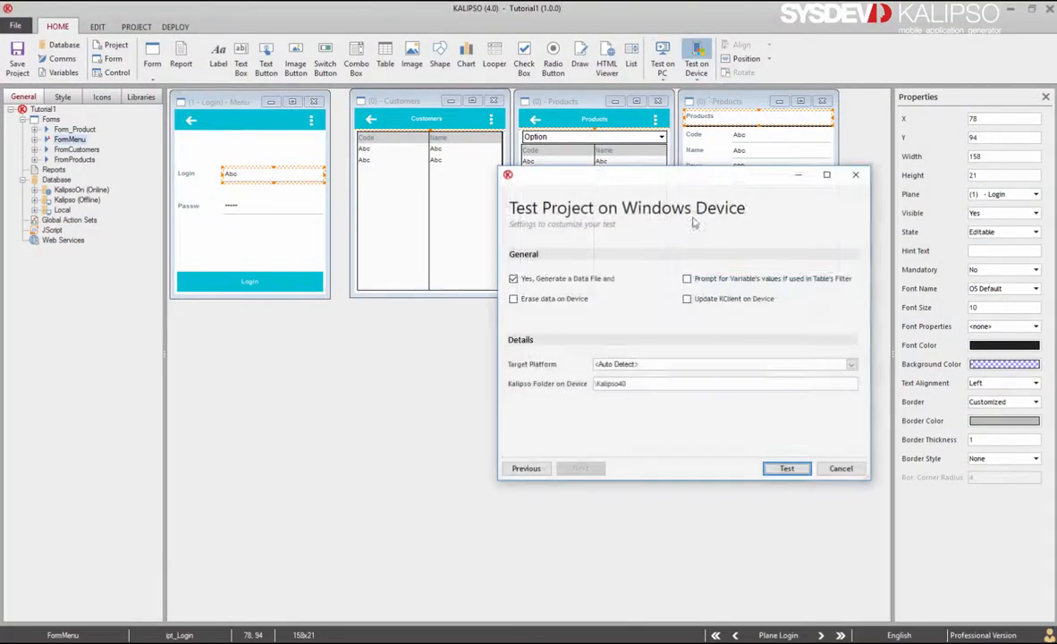
left_click(776, 467)
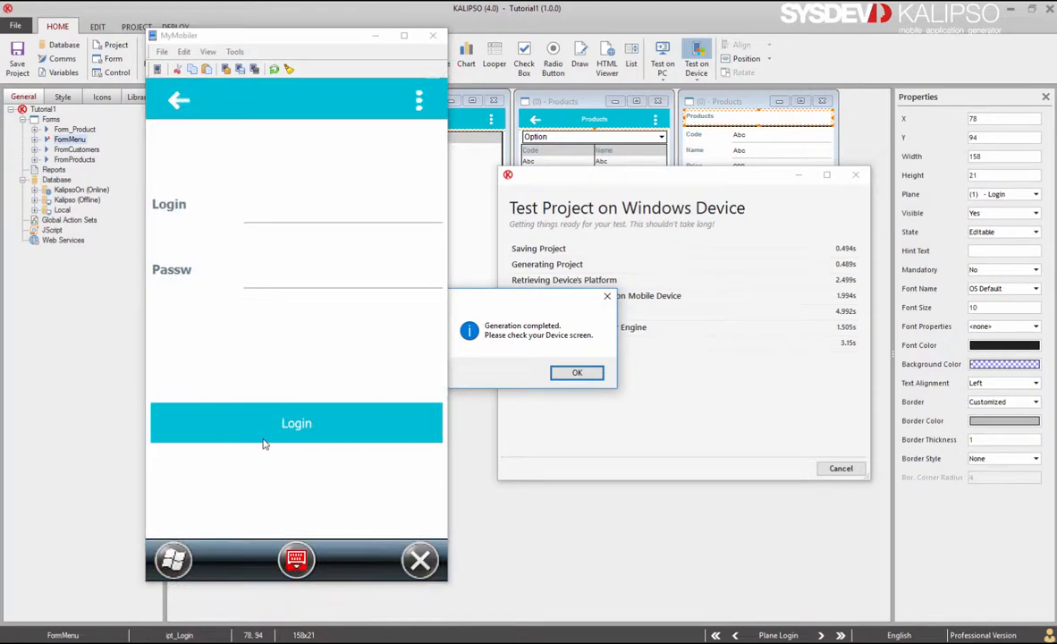
Log in on the device, entering the user name through the virtual keyboard and filling in the account password.
left_click(281, 217)
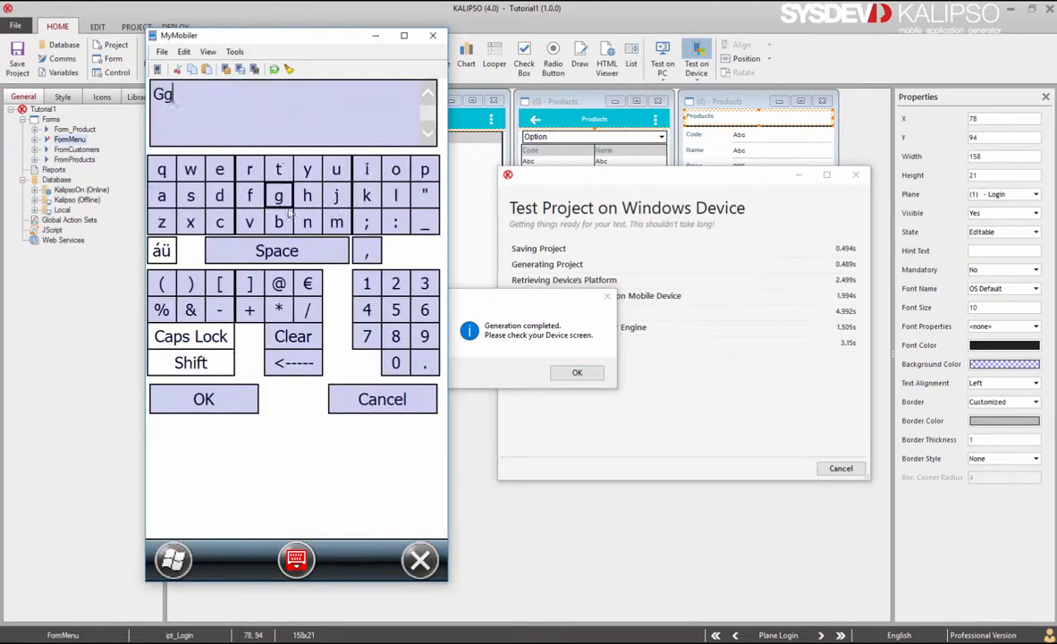
type("rogerio")
key("Return")
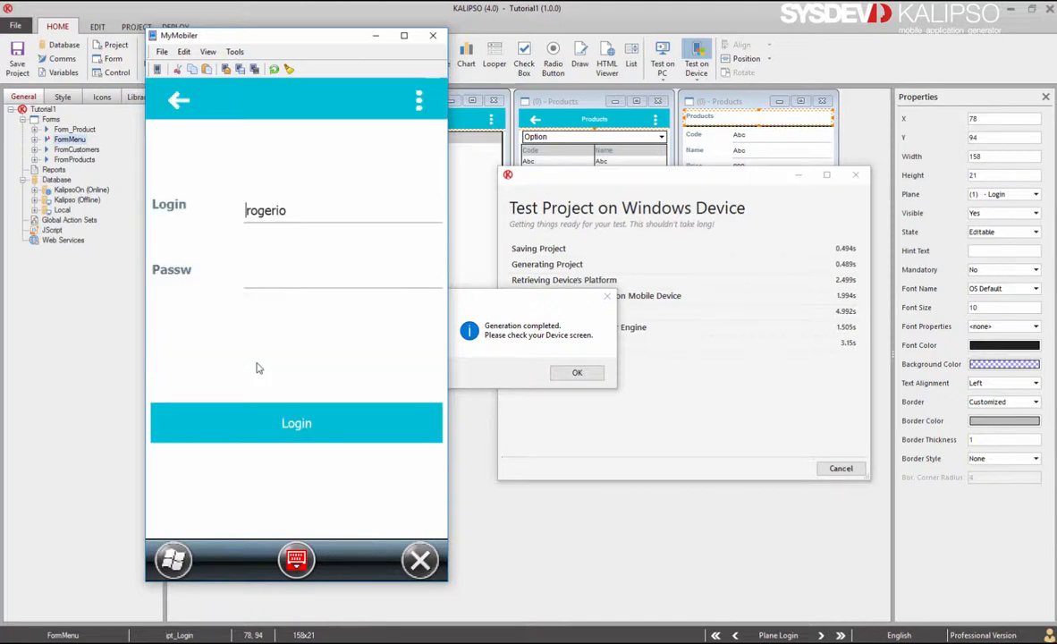
left_click(275, 281)
left_click(284, 426)
Open the product list on the device and edit product 003, Carrots.
left_click(352, 194)
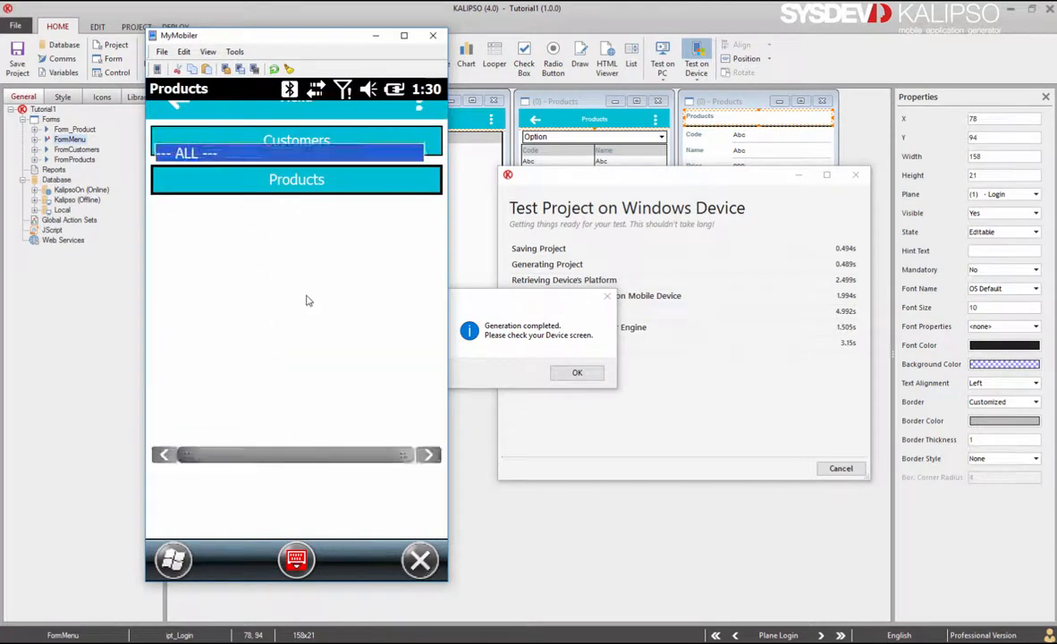
right_click(320, 214)
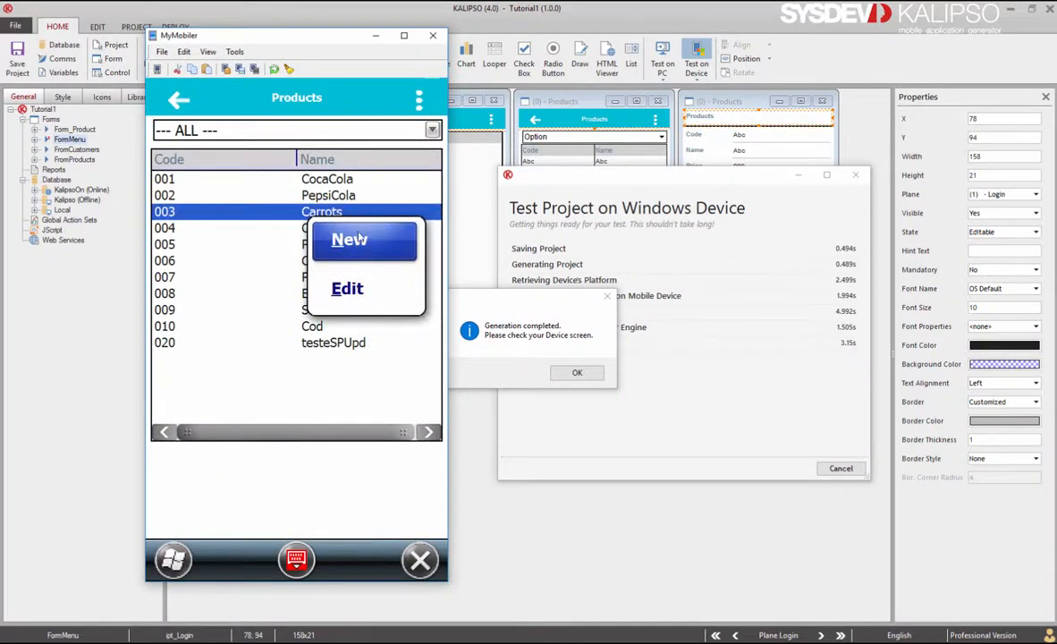
left_click(352, 295)
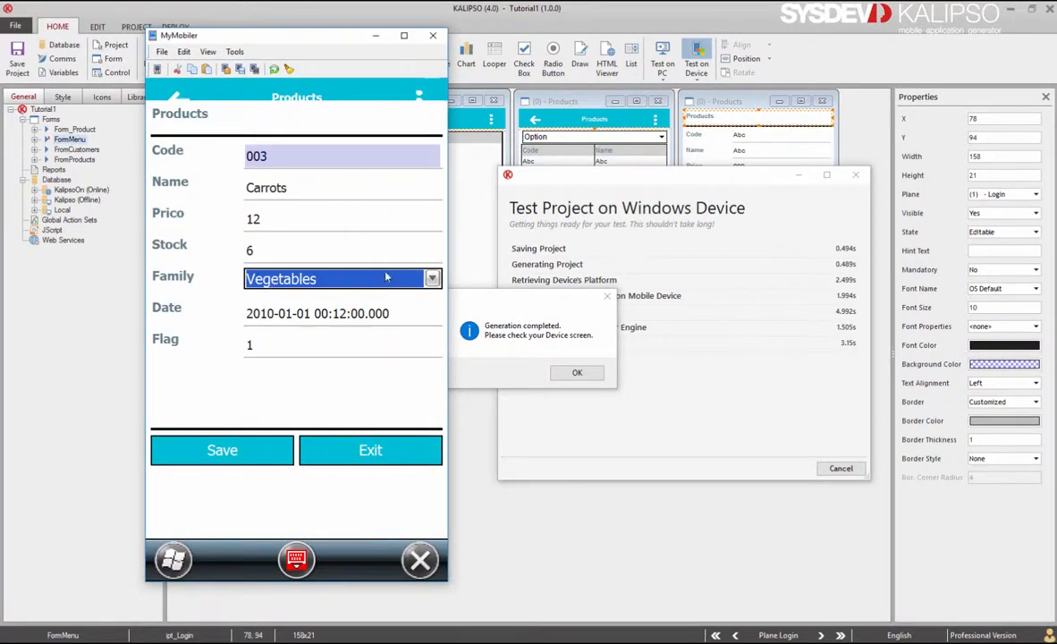
Check the device's virtual keyboards for the product's Name, Price and Date fields, cancelling each one.
double_click(331, 170)
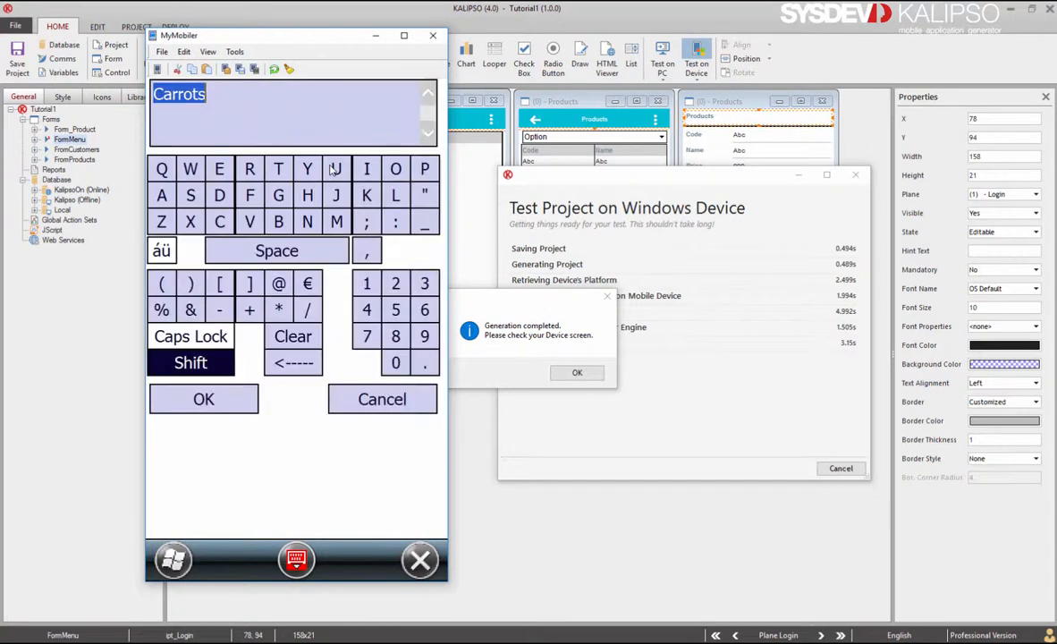
left_click(367, 392)
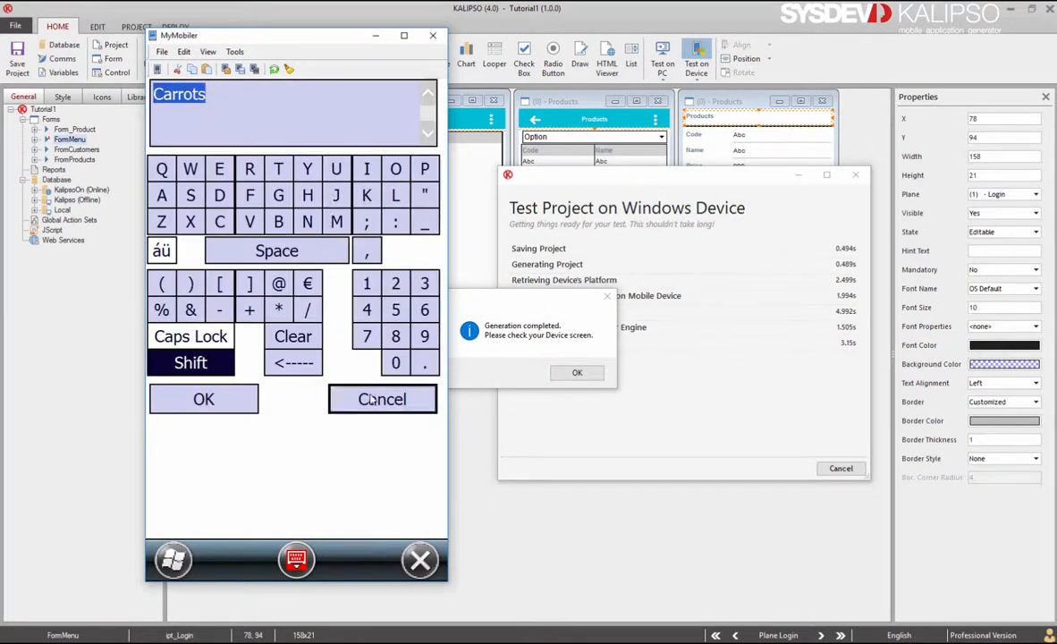
double_click(334, 203)
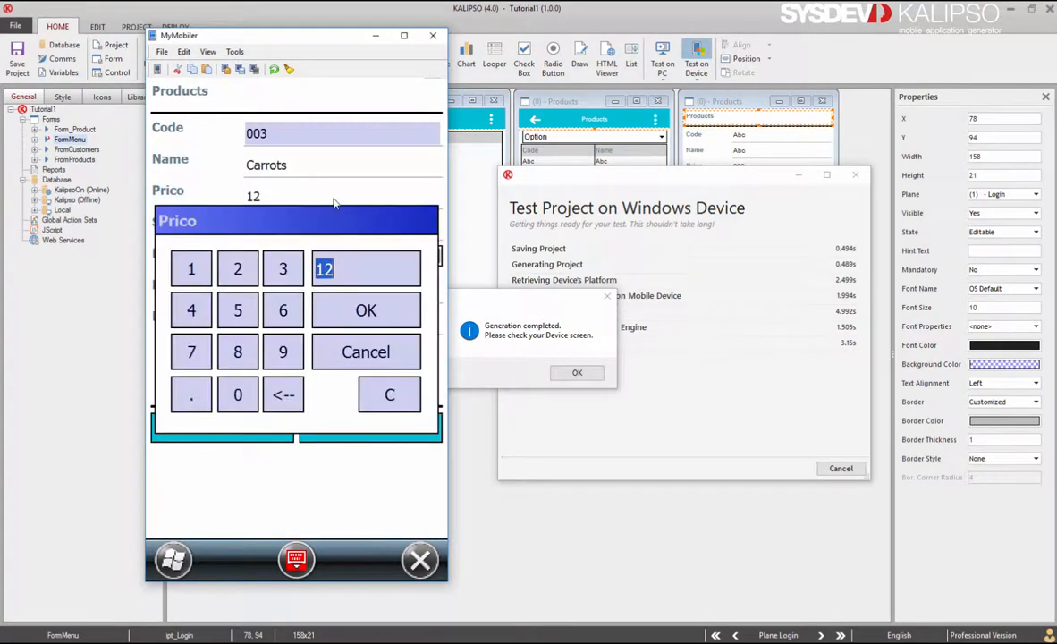
left_click(331, 338)
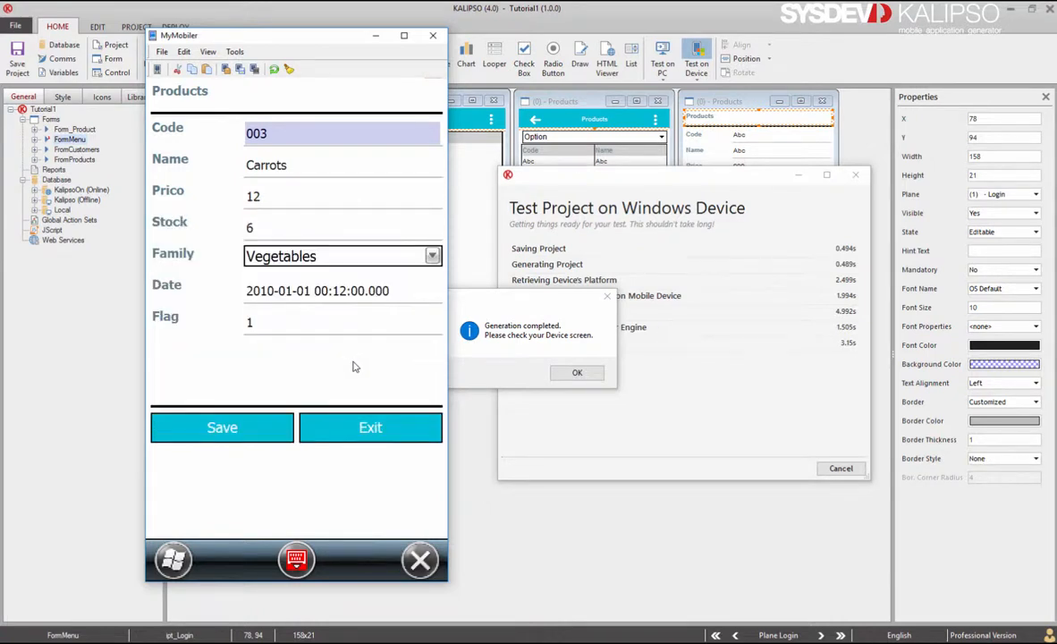
double_click(348, 295)
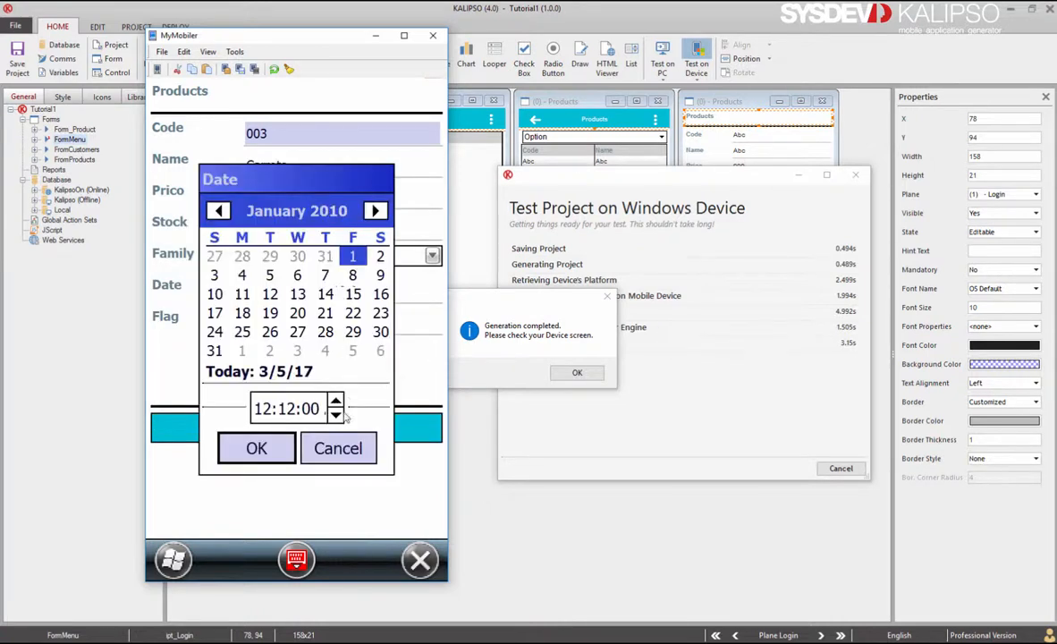
left_click(338, 450)
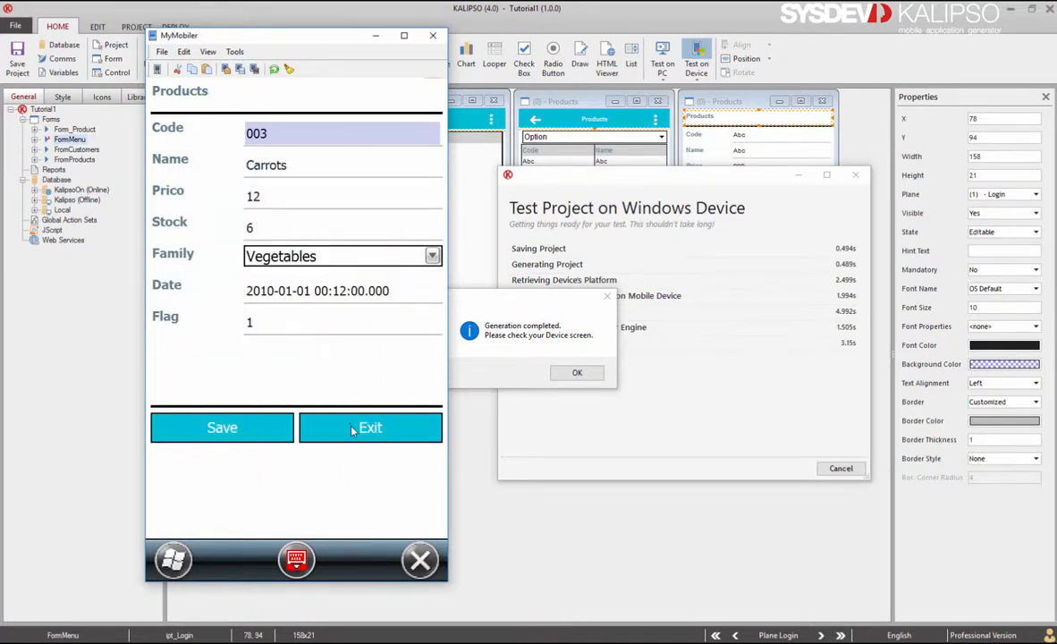
Exit the product form on the device and go back to the login screen.
left_click(353, 429)
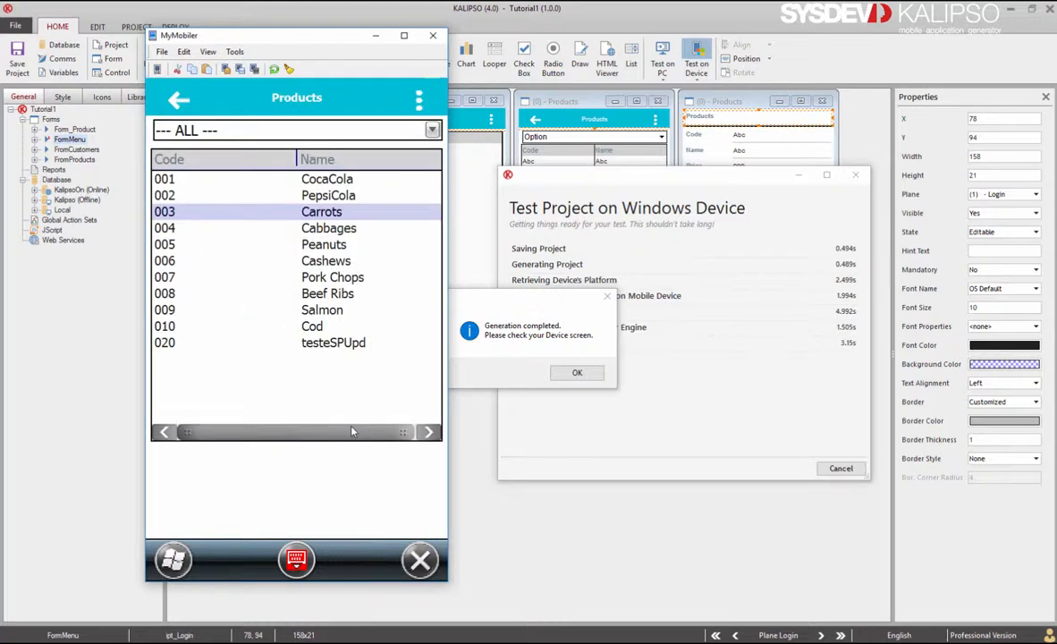
left_click(178, 100)
left_click(178, 100)
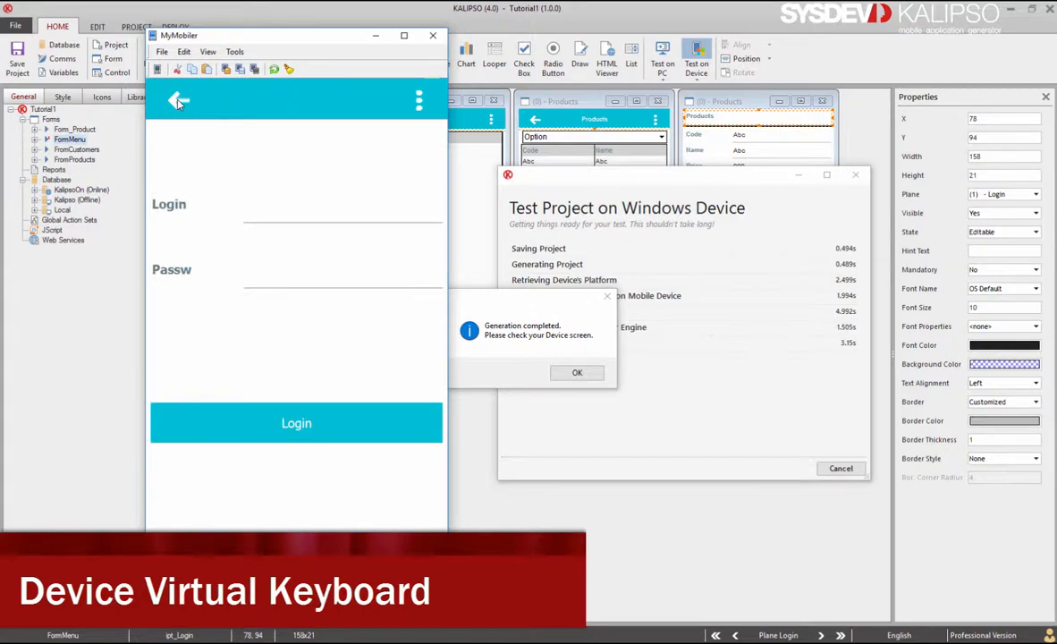
Exit the app on the Windows device and return to the project designer, dismissing the generation message.
left_click(178, 101)
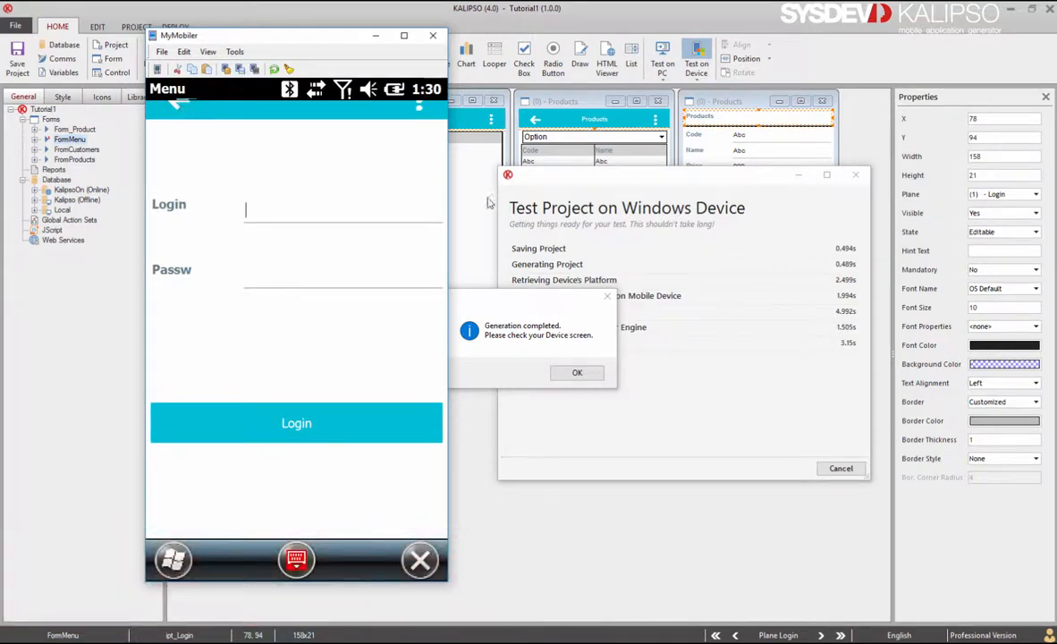
left_click(376, 36)
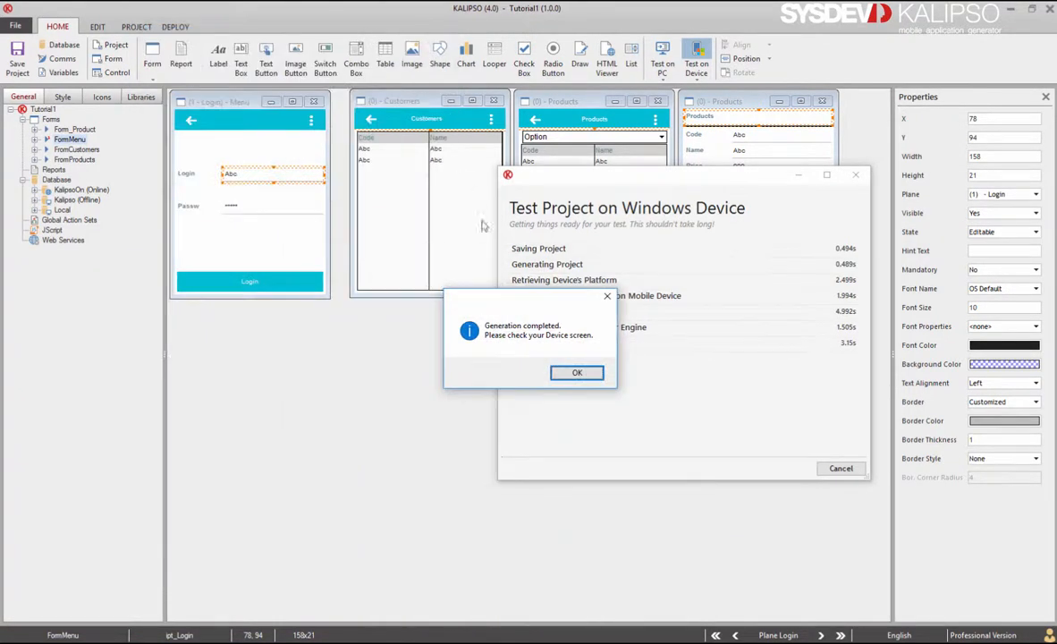
left_click(576, 373)
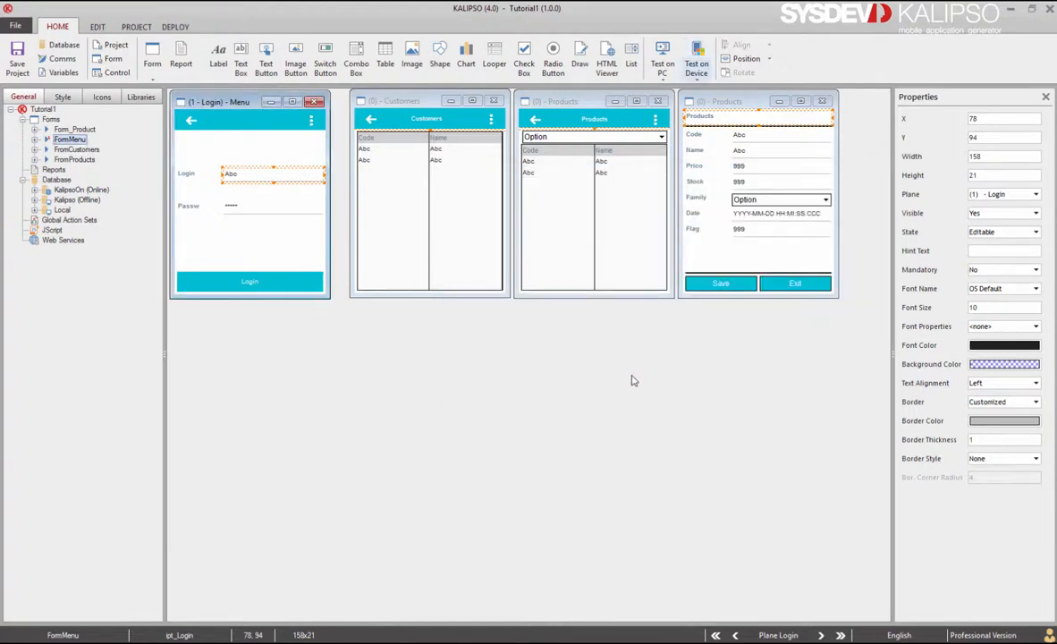
Add a Set SIP action with state On to the Get Focus event of the ipt_Passw input box.
left_click(274, 209)
double_click(274, 210)
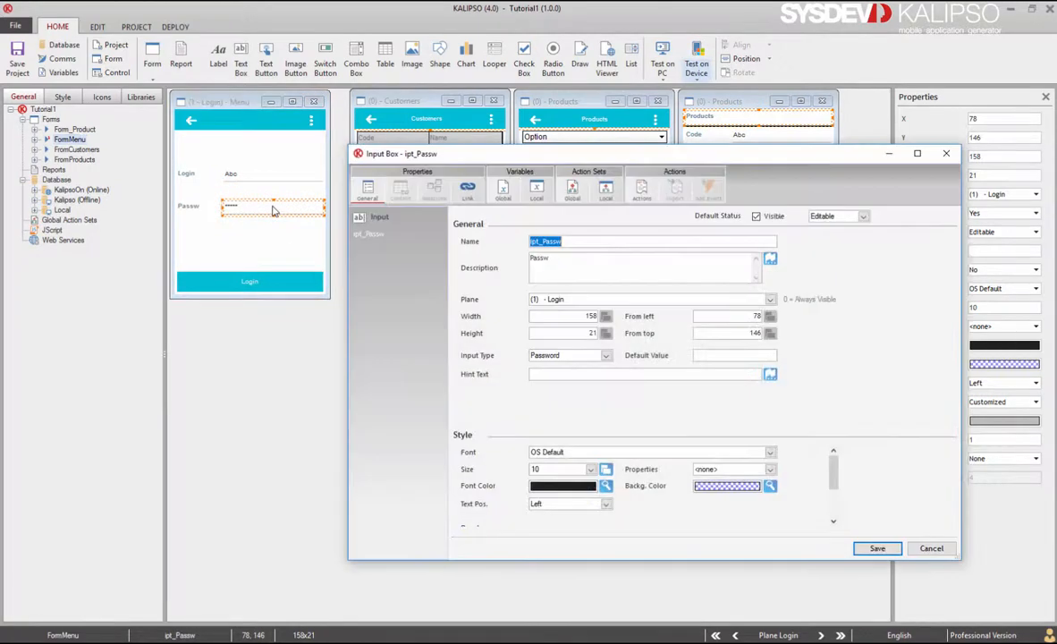
left_click(639, 190)
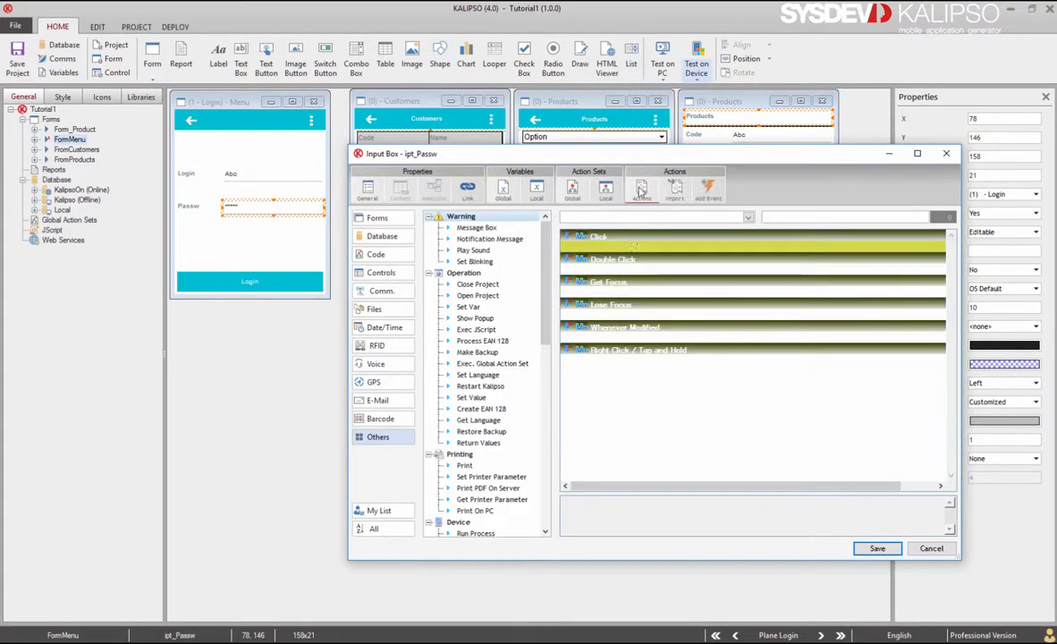
left_click(617, 288)
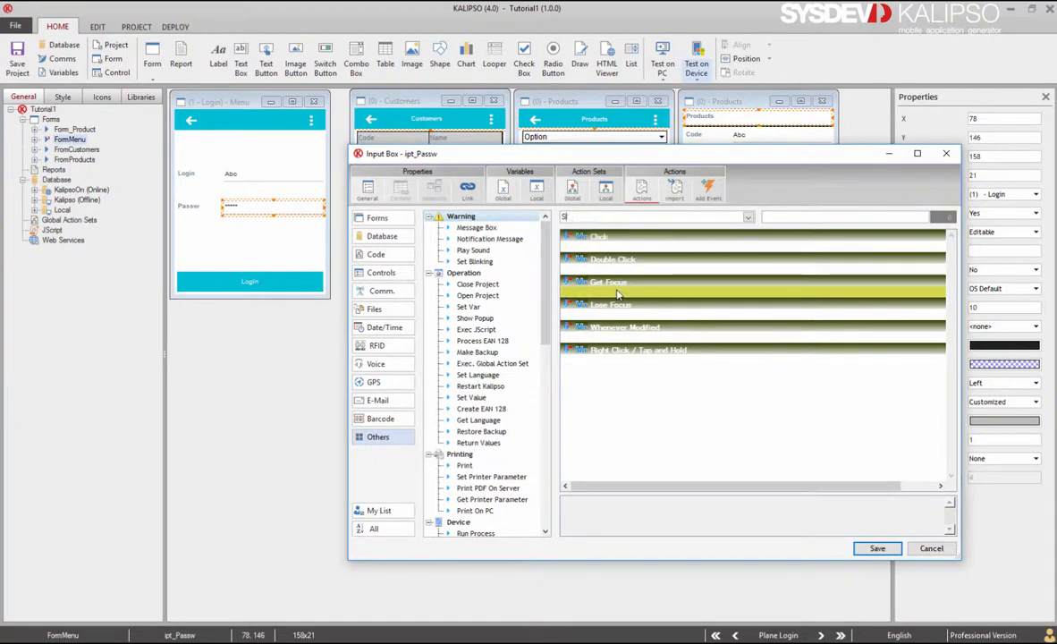
left_click(625, 217)
left_click(624, 228)
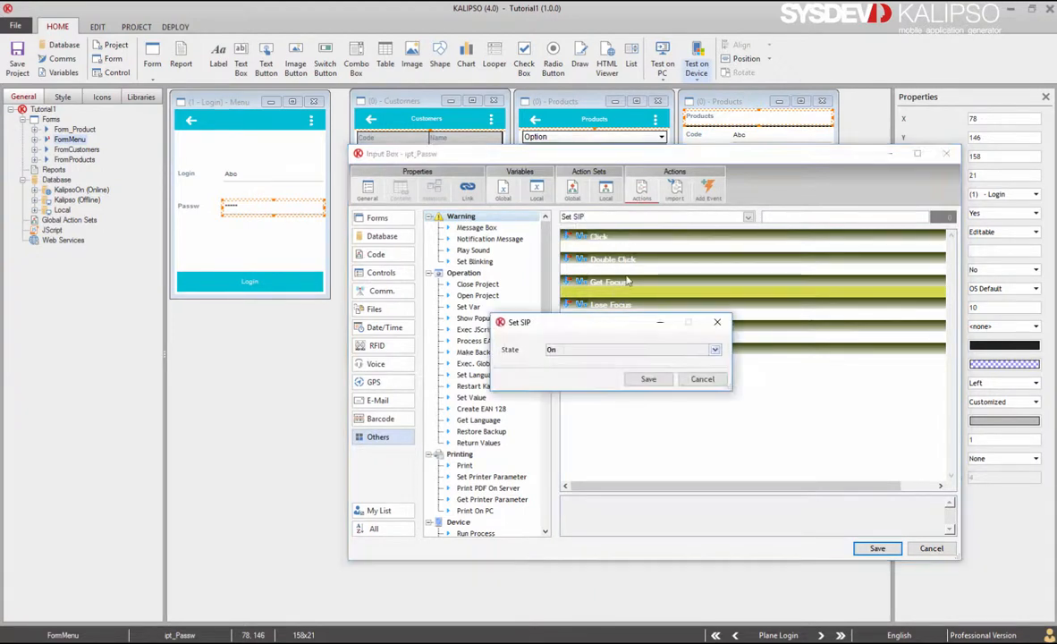
left_click(641, 377)
Add a Set SIP action with state Off to the Lose Focus event of ipt_Passw and save the input box.
left_click(634, 322)
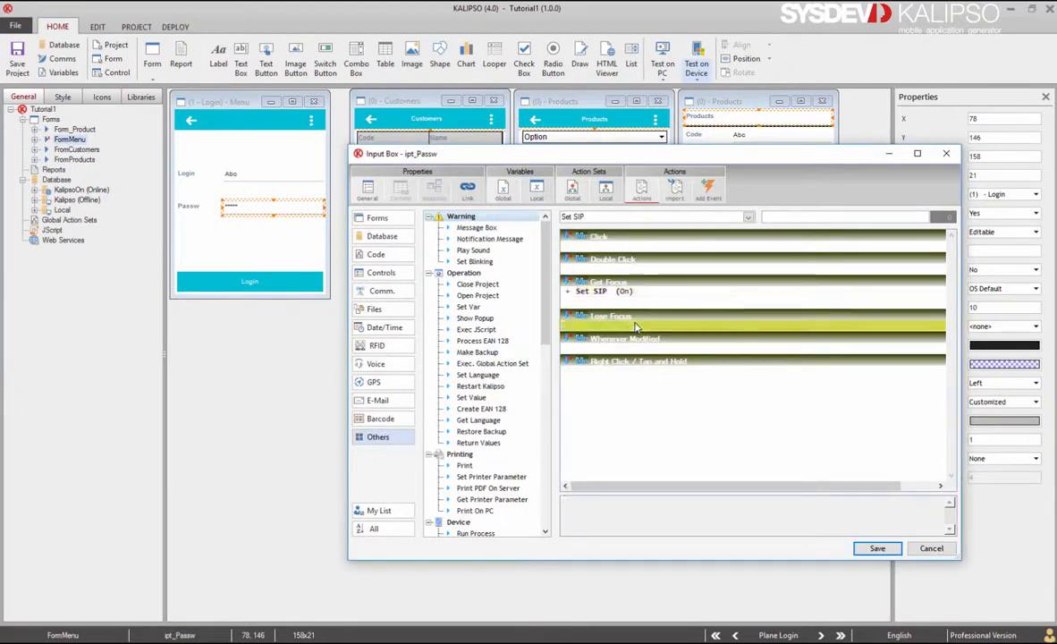
key("ctrl+v")
double_click(632, 326)
left_click(603, 349)
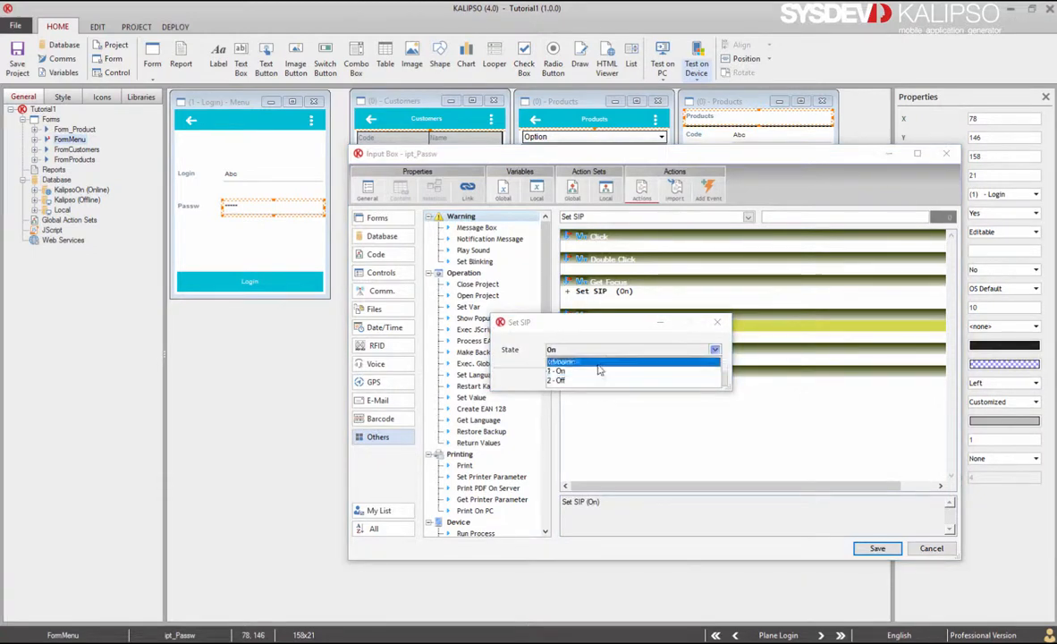
left_click(573, 369)
left_click(646, 379)
left_click(875, 549)
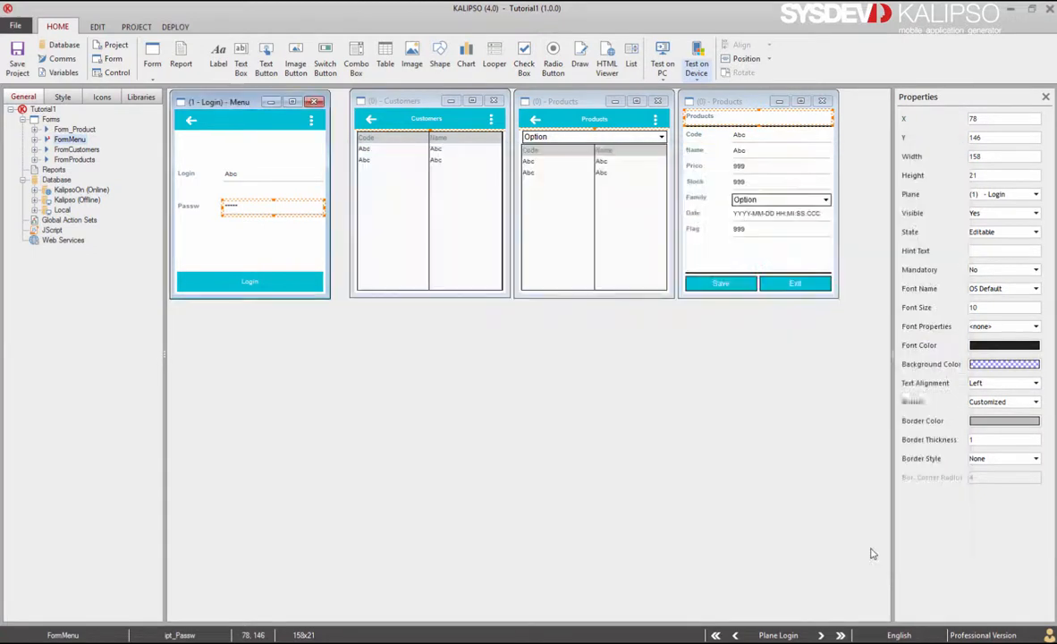
Test the project on the Windows device and enter a character in the Passw field with the device keyboard.
left_click(699, 57)
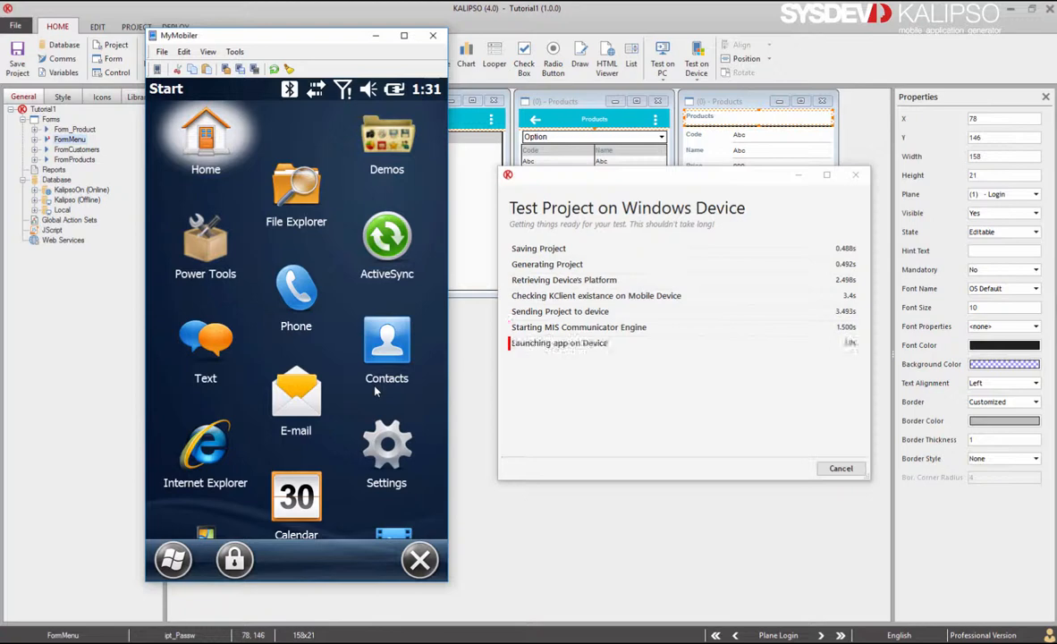
left_click(288, 285)
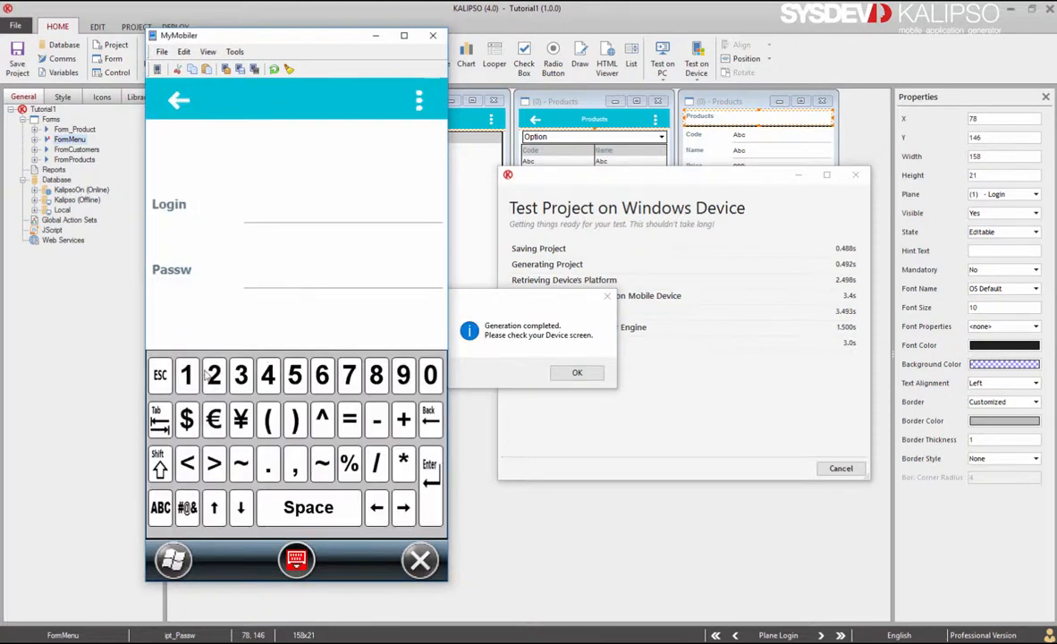
left_click(189, 377)
Enter the user name in the device's Login field, and switch focus to Passw and back to check the keyboard's behaviour.
left_click(273, 219)
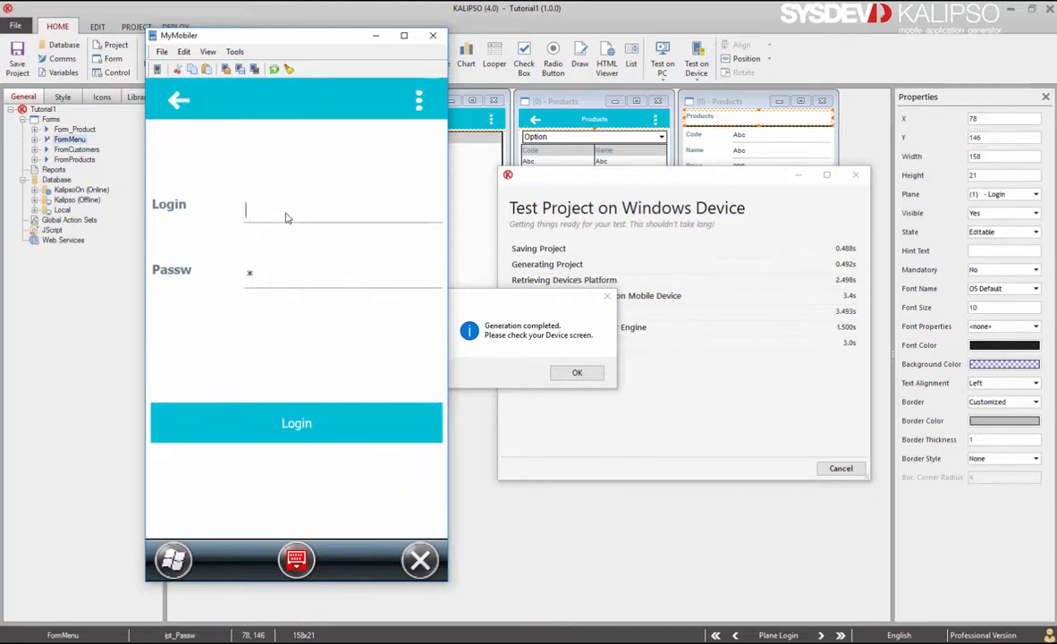
type("rogerio")
left_click(267, 281)
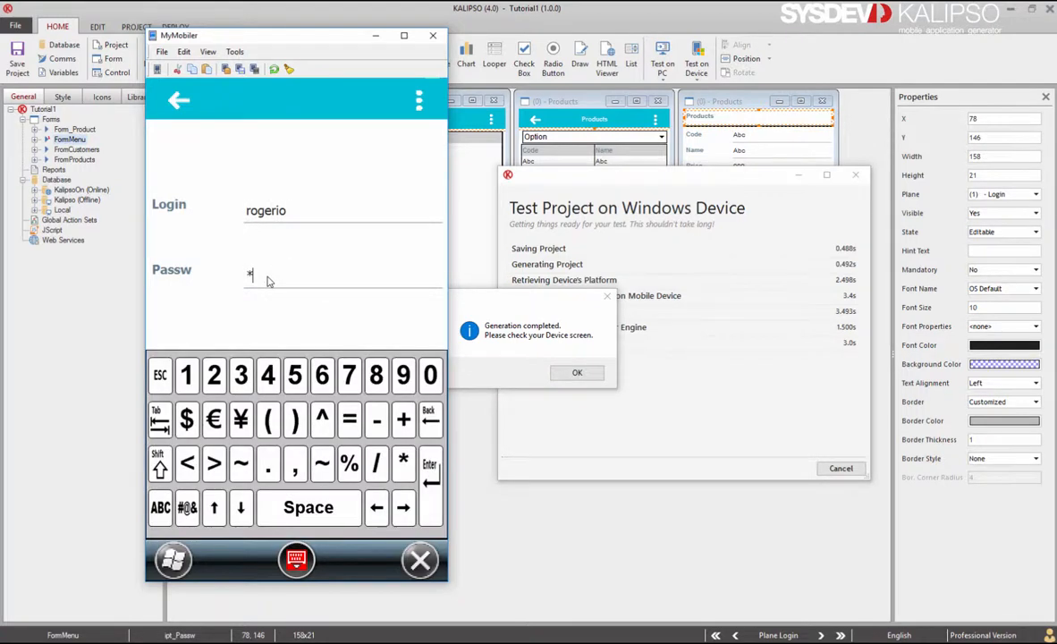
left_click(308, 216)
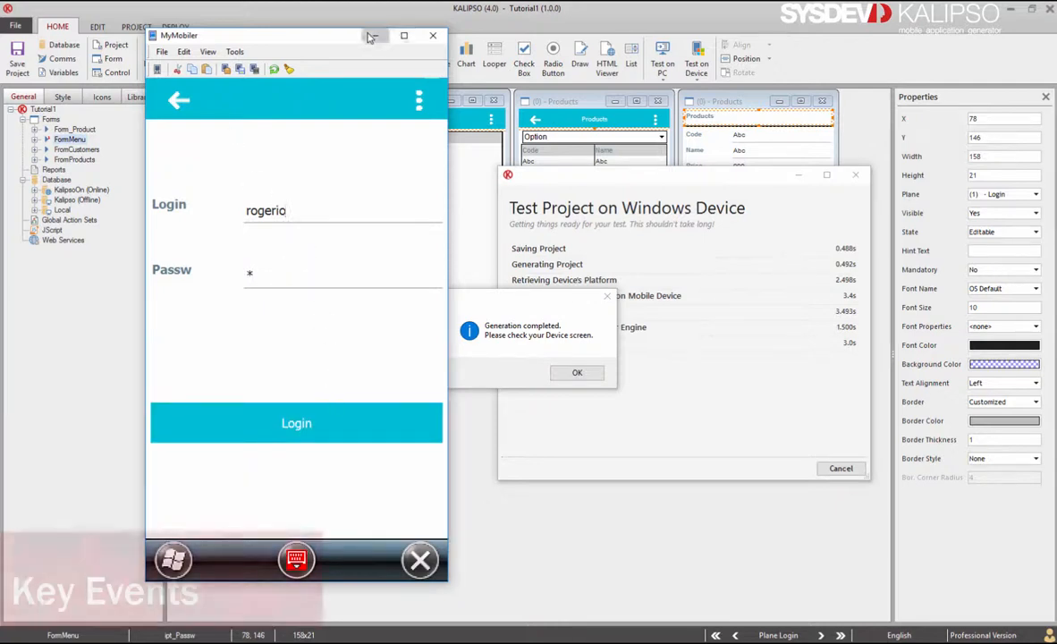
Close the device test and examine the key codes defined for the project's Generic Windows Mobile device.
left_click(561, 373)
left_click(572, 372)
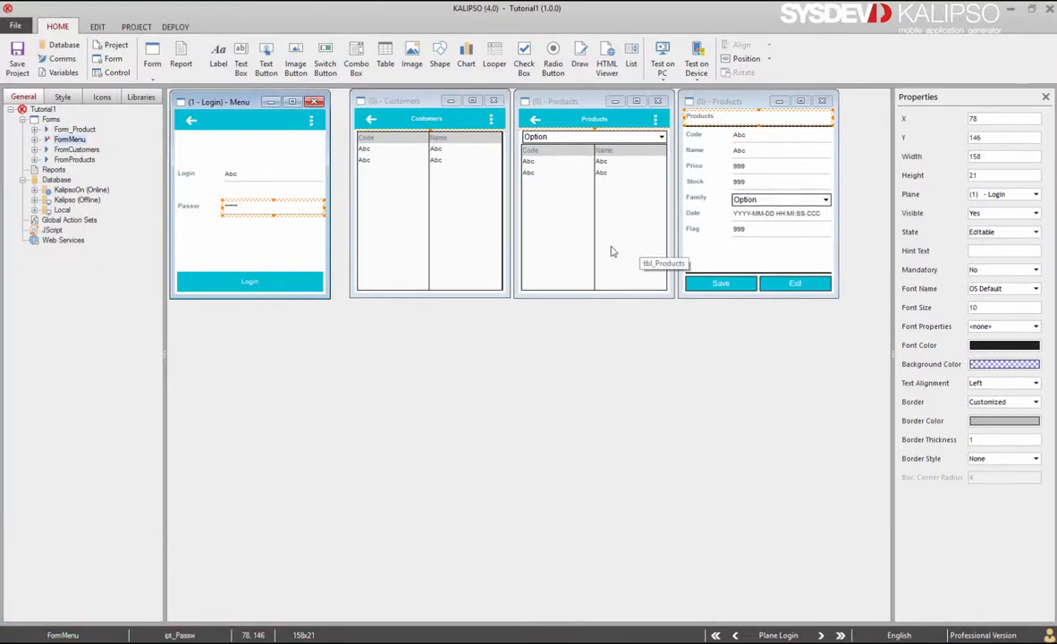
left_click(114, 45)
left_click(416, 271)
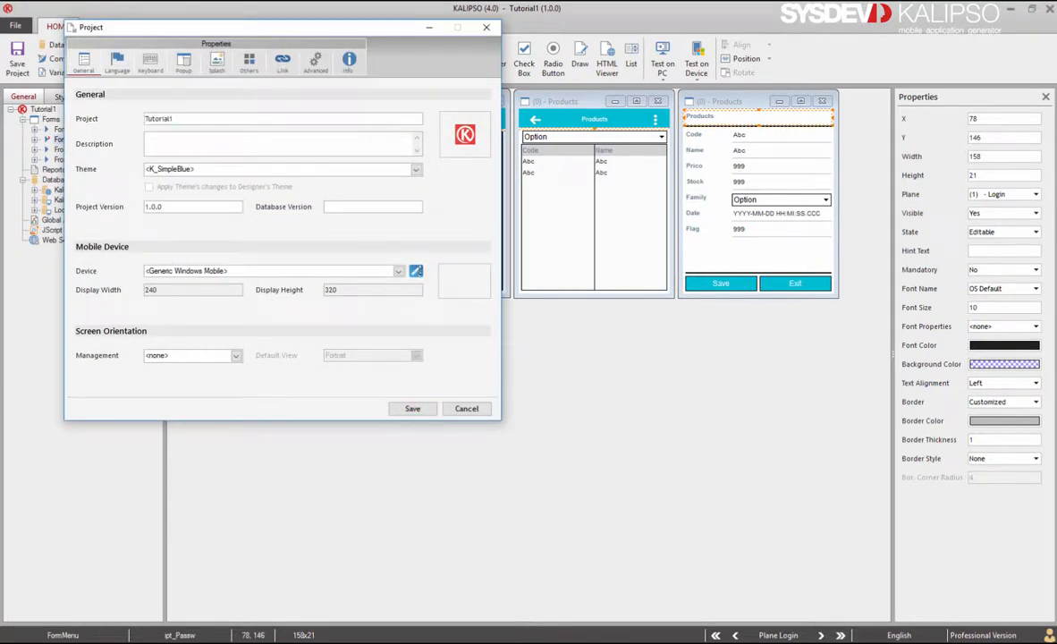
left_click(169, 81)
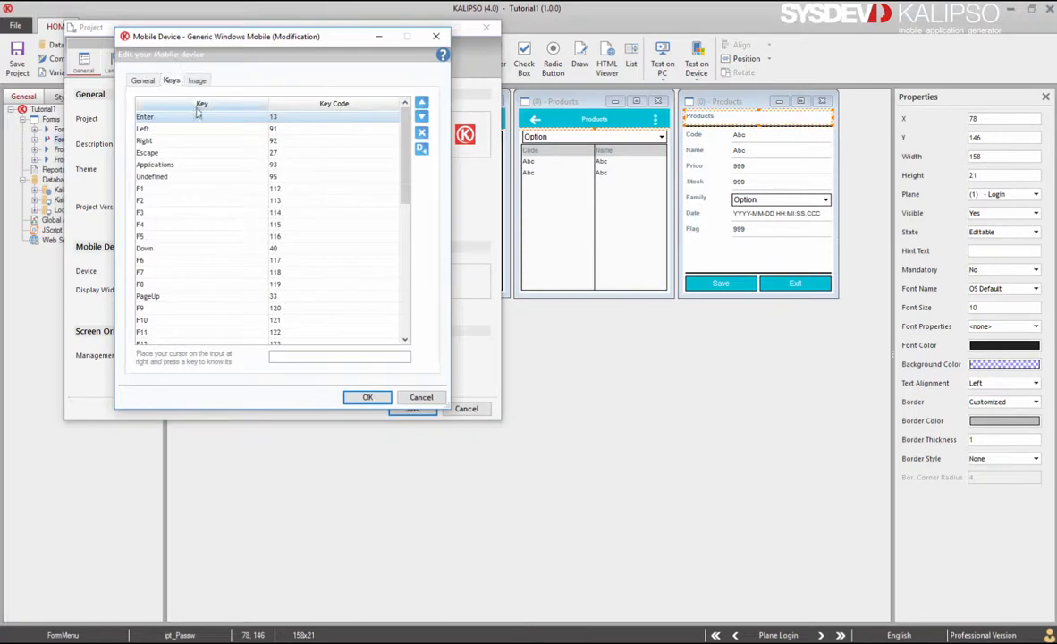
mouse_move(407, 132)
left_mouse_down()
mouse_move(404, 272)
mouse_move(408, 126)
left_mouse_up()
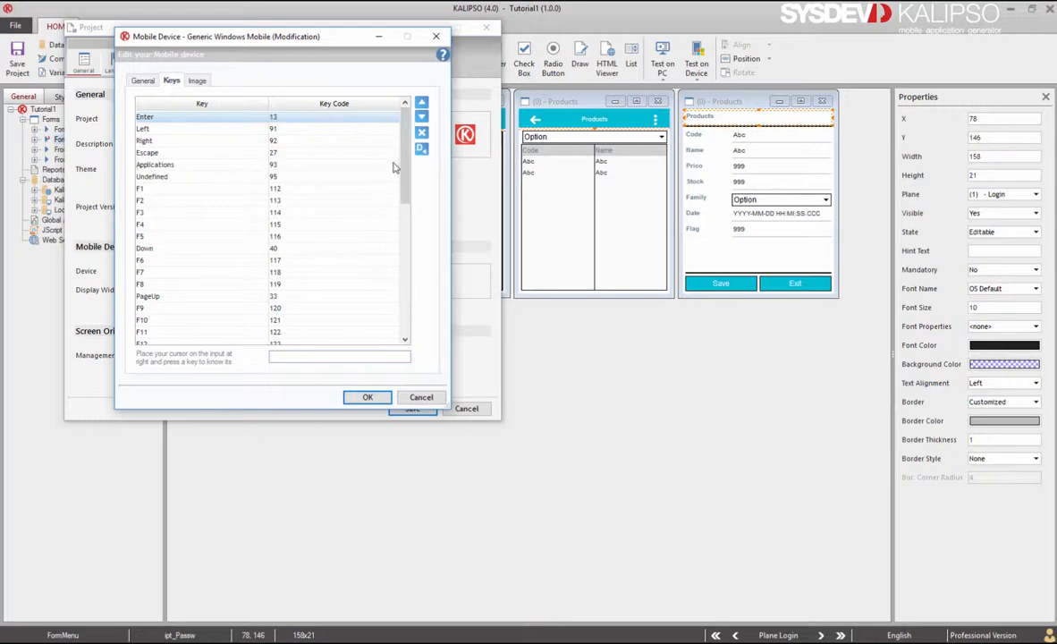
mouse_move(406, 167)
left_mouse_down()
mouse_move(406, 179)
mouse_move(405, 154)
left_mouse_up()
Run the Keys utility from the Windows device's Kalipso40 folder and check the Enter key's code.
left_click(803, 568)
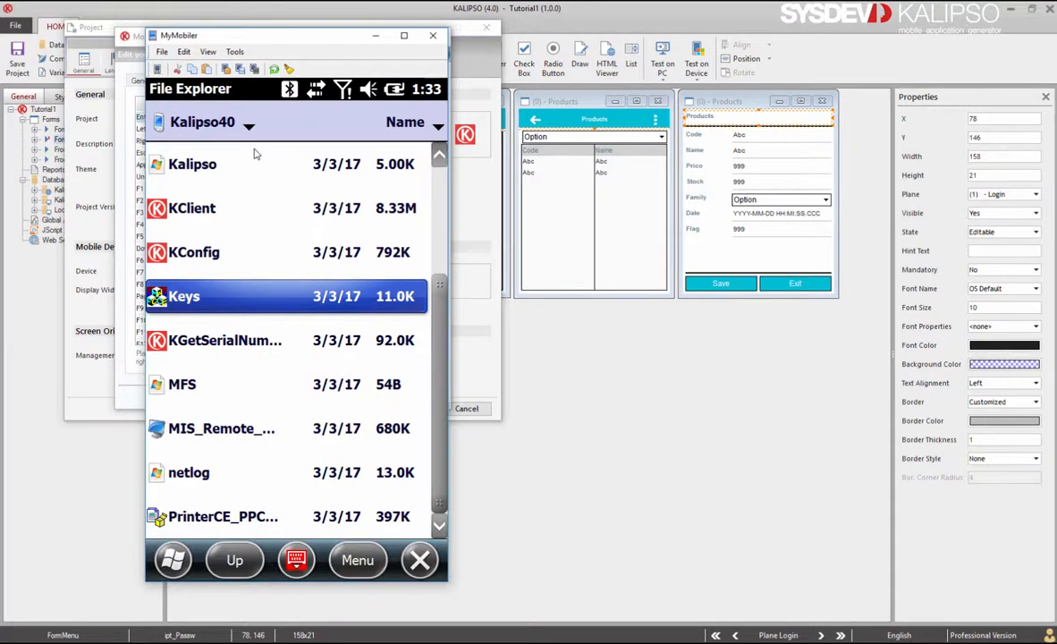
key("Return")
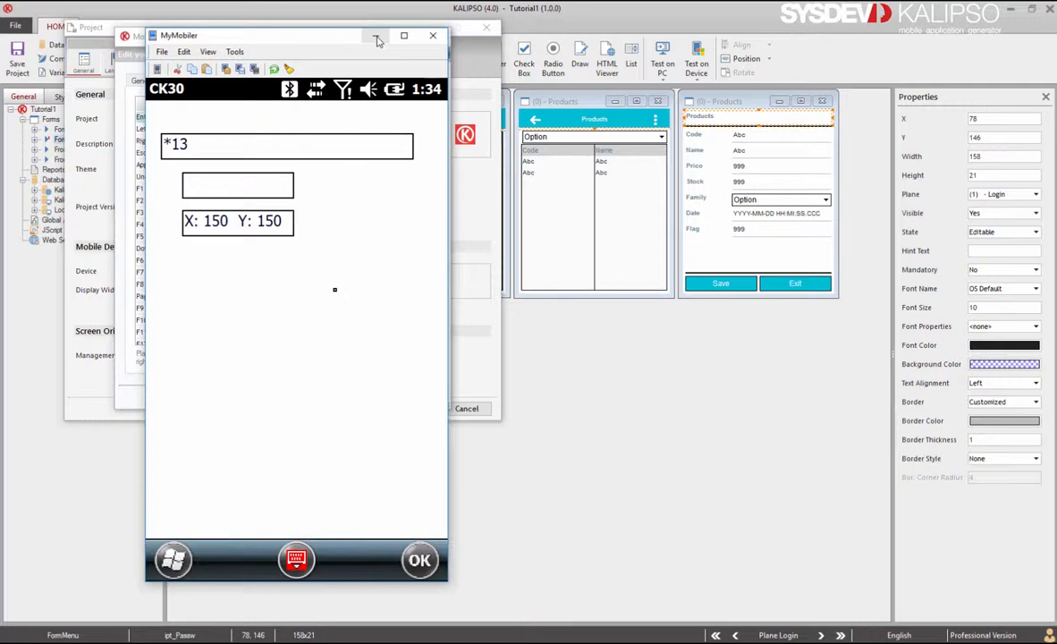
left_click(378, 41)
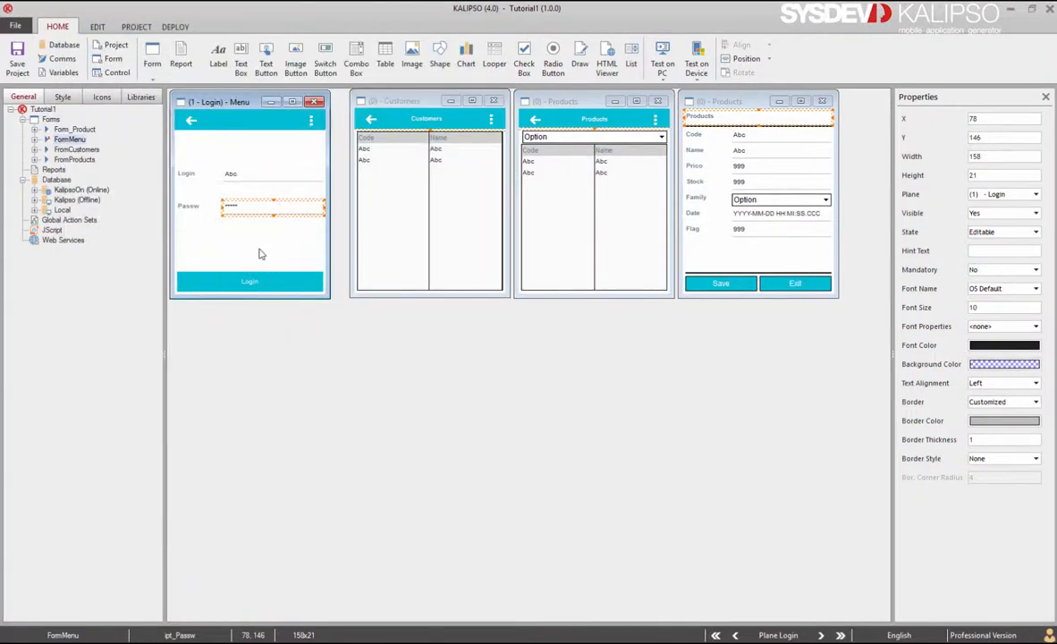
Add a Key Pressed event to the actions of the FormMenu form.
double_click(259, 254)
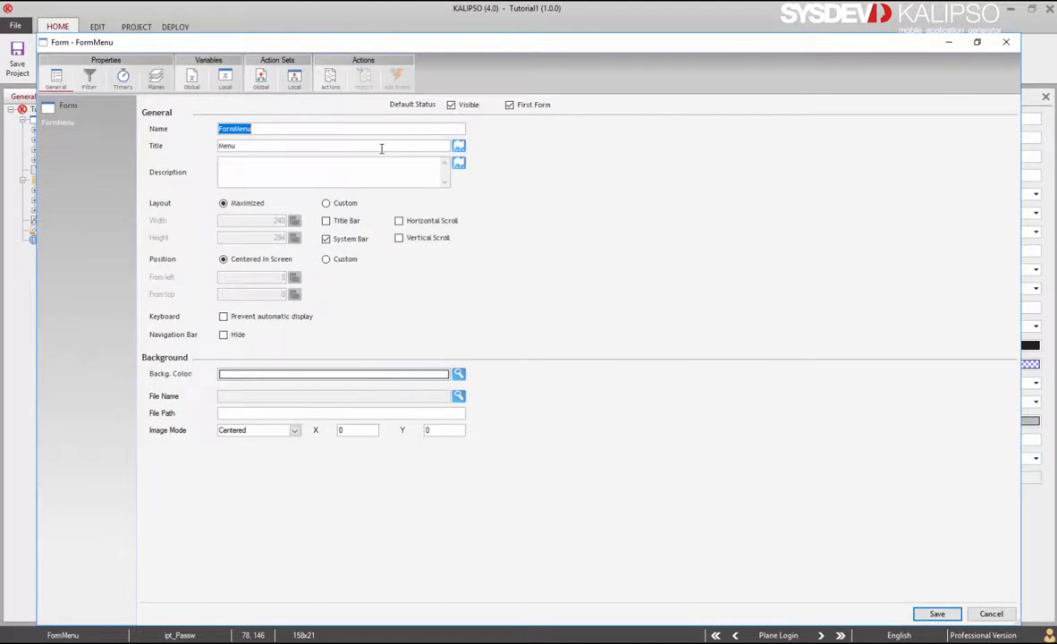
left_click(333, 79)
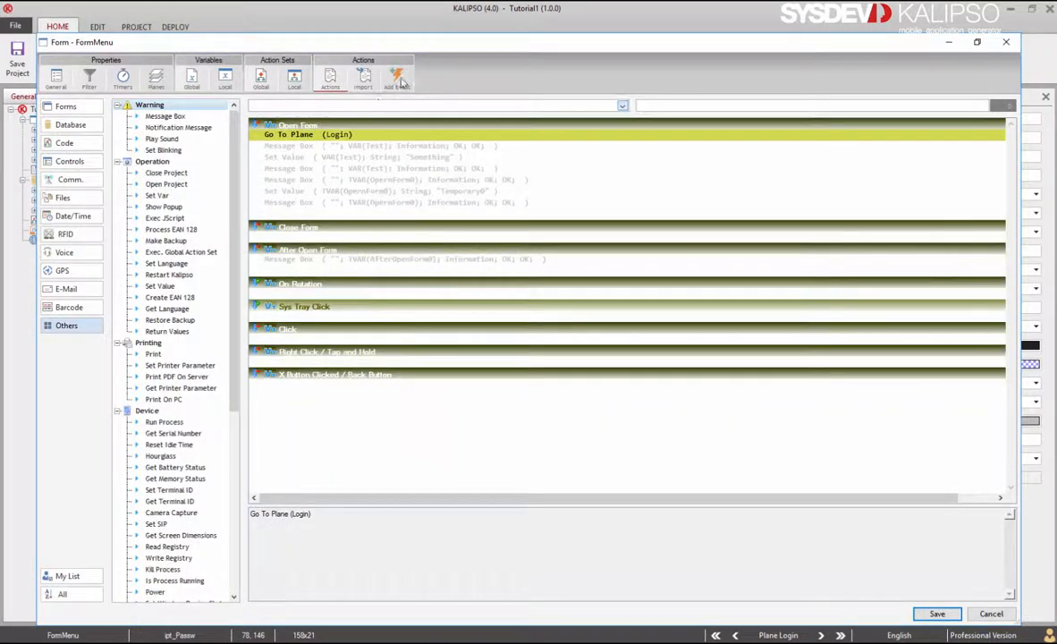
left_click(401, 80)
left_click(401, 117)
scroll(459, 296, "down", 10)
left_click(451, 408)
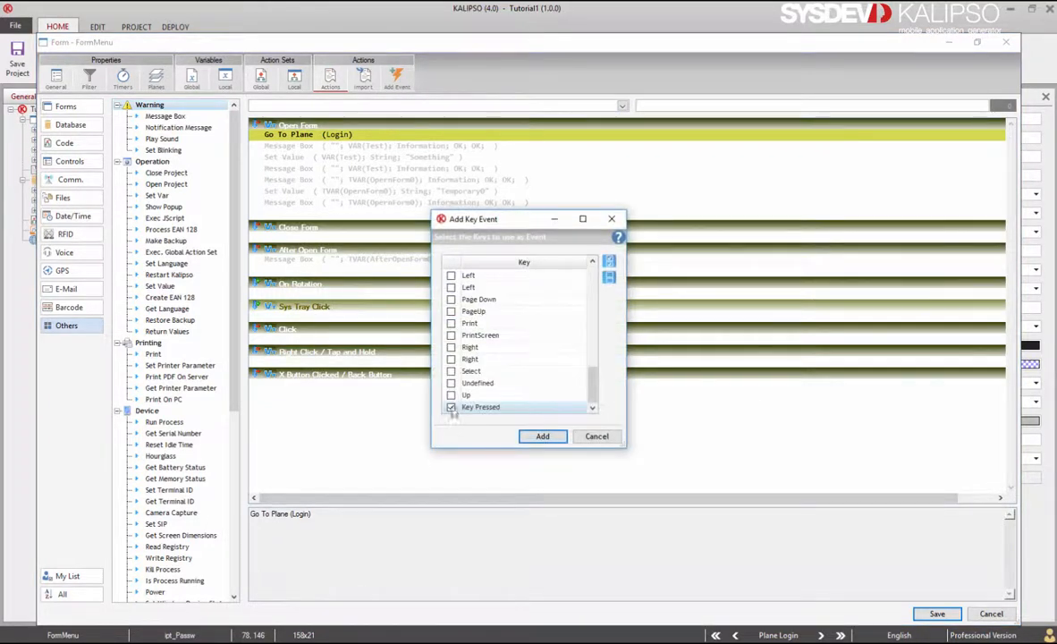
left_click(546, 438)
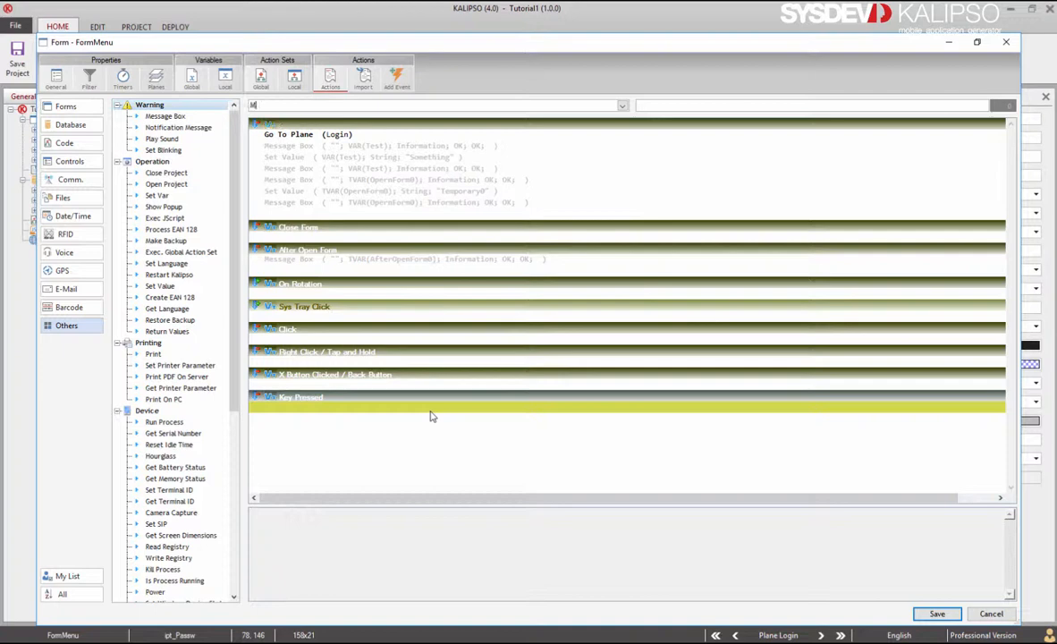
Add a Message Box action with the message KEYPRESSED to the Key Pressed event and save the form.
type("Message Box")
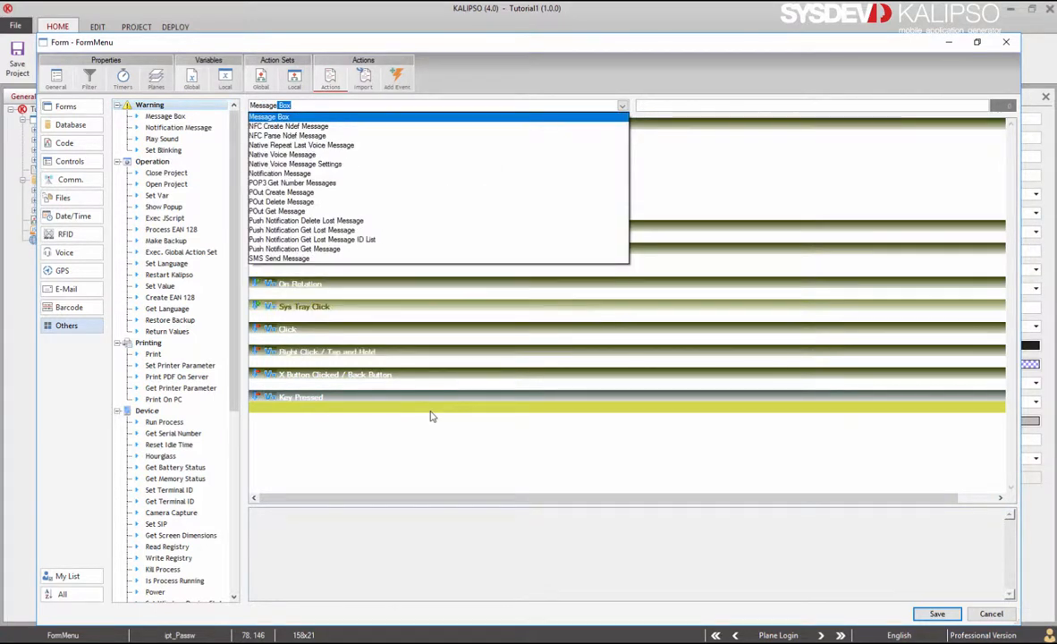
key("Return")
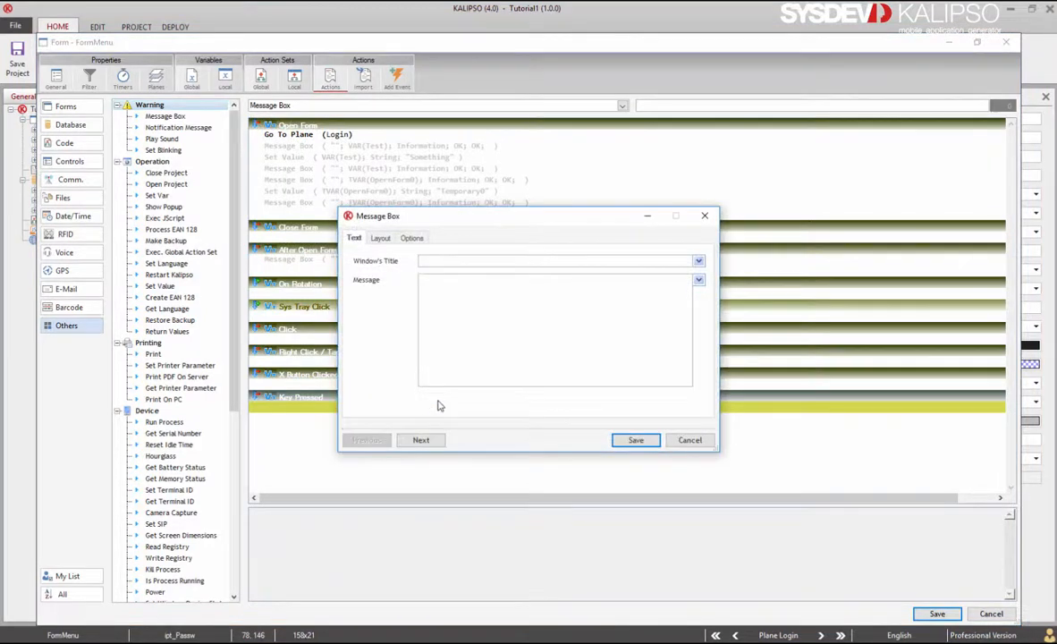
type("KEYPRESSED")
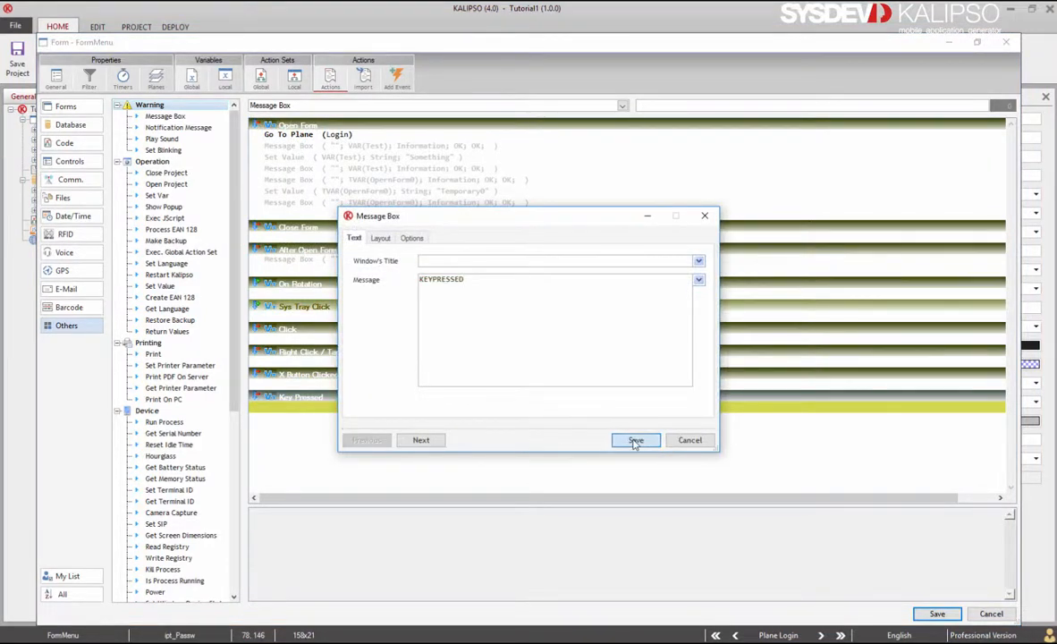
left_click(635, 439)
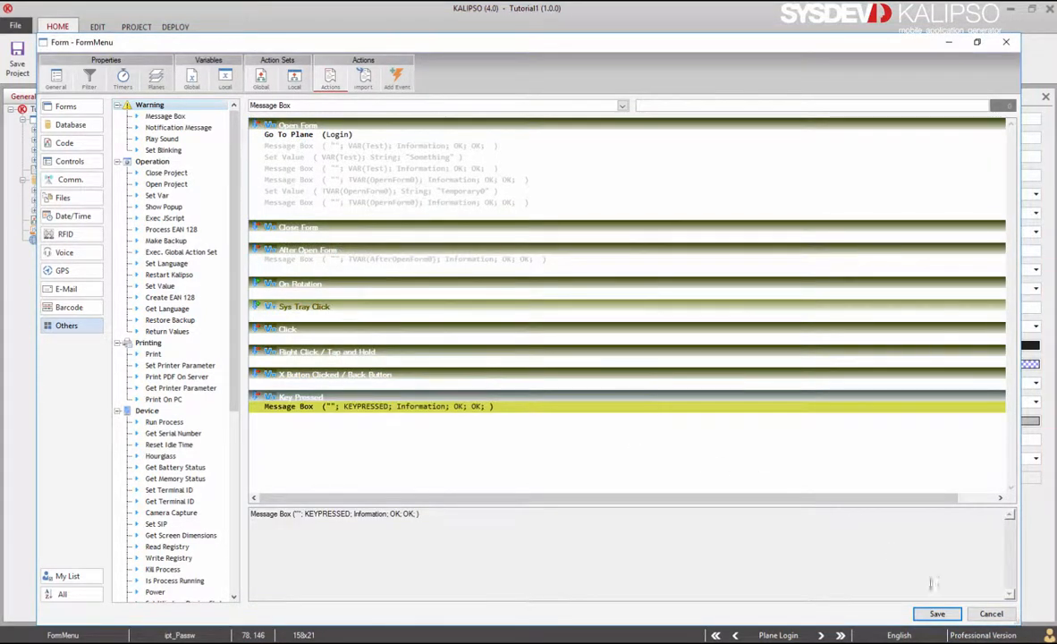
left_click(938, 613)
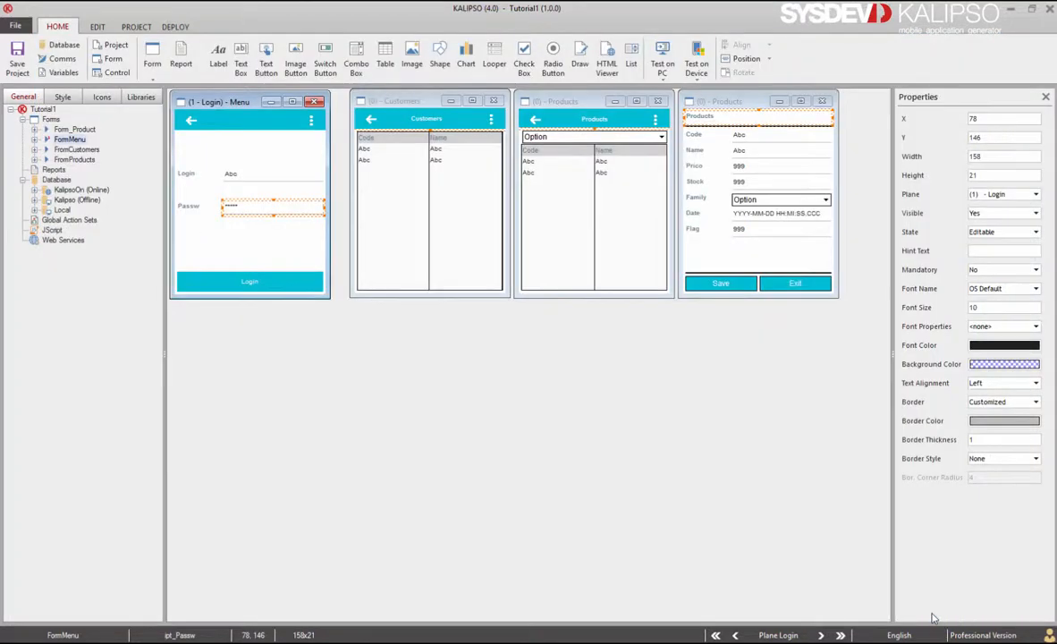
Test the project on the Android device with the default settings and bring up the keyboard for the Login field.
left_click(696, 62)
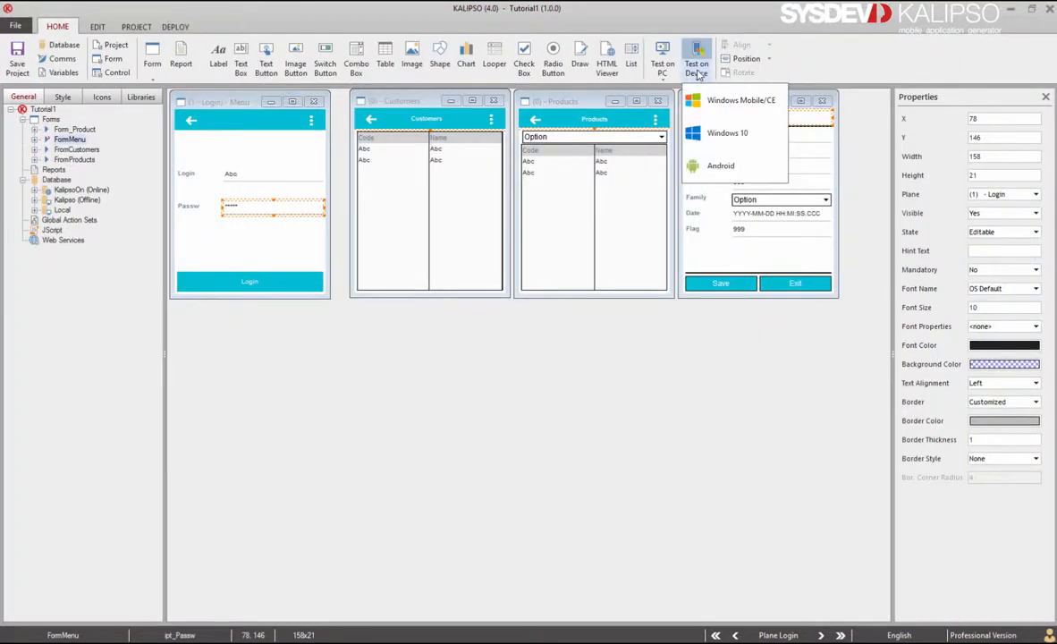
left_click(721, 167)
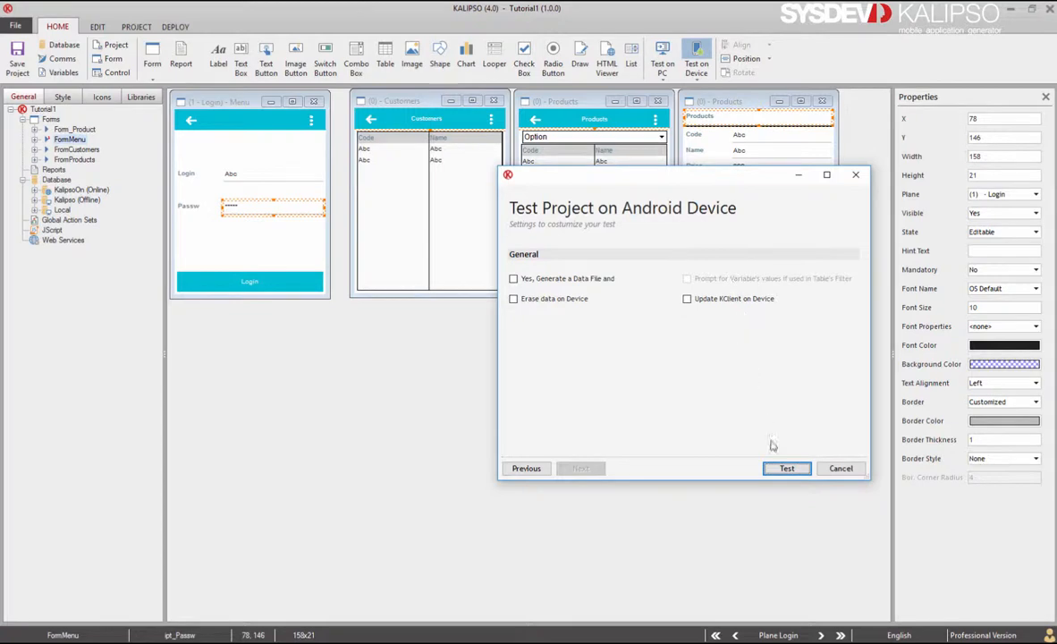
left_click(785, 468)
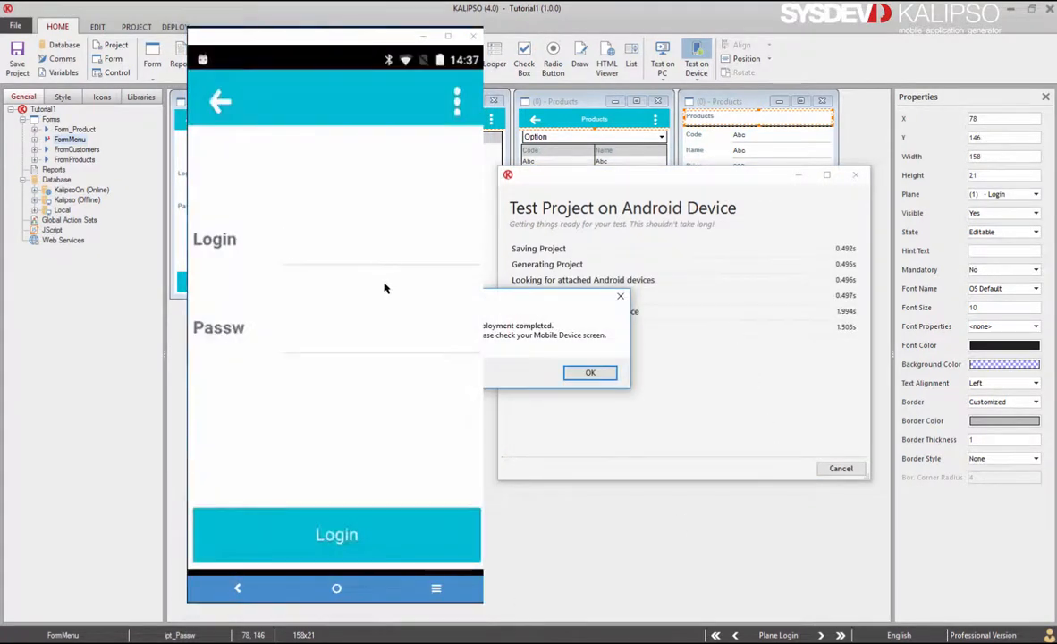
left_click(318, 251)
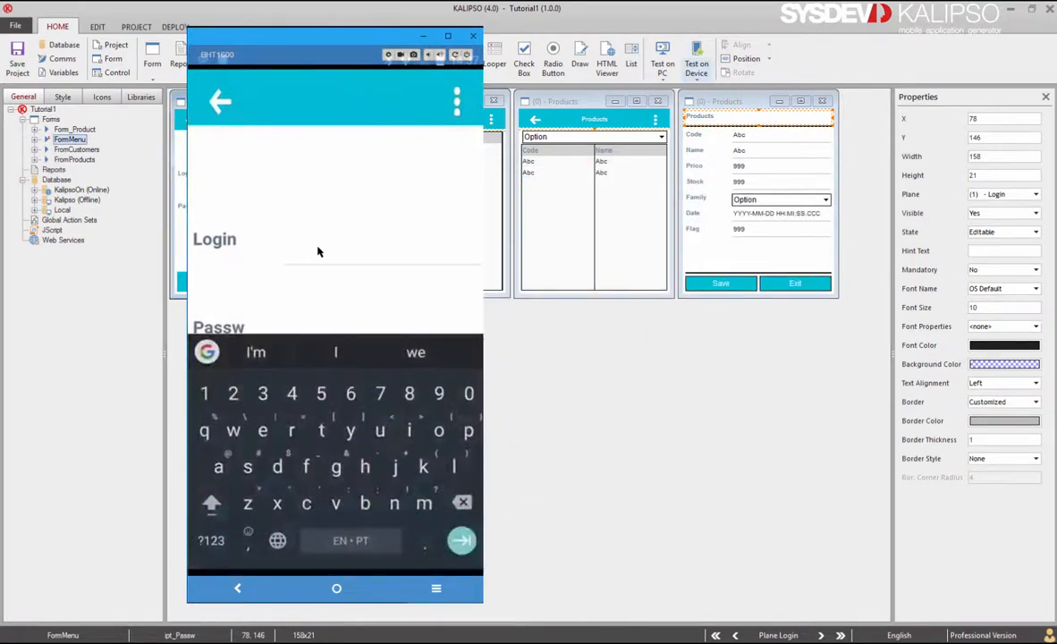
Test the Key Pressed event on the Android device with a letter, Backspace and Enter in the Login field, dismissing each message, and leave the keyboard.
type("d")
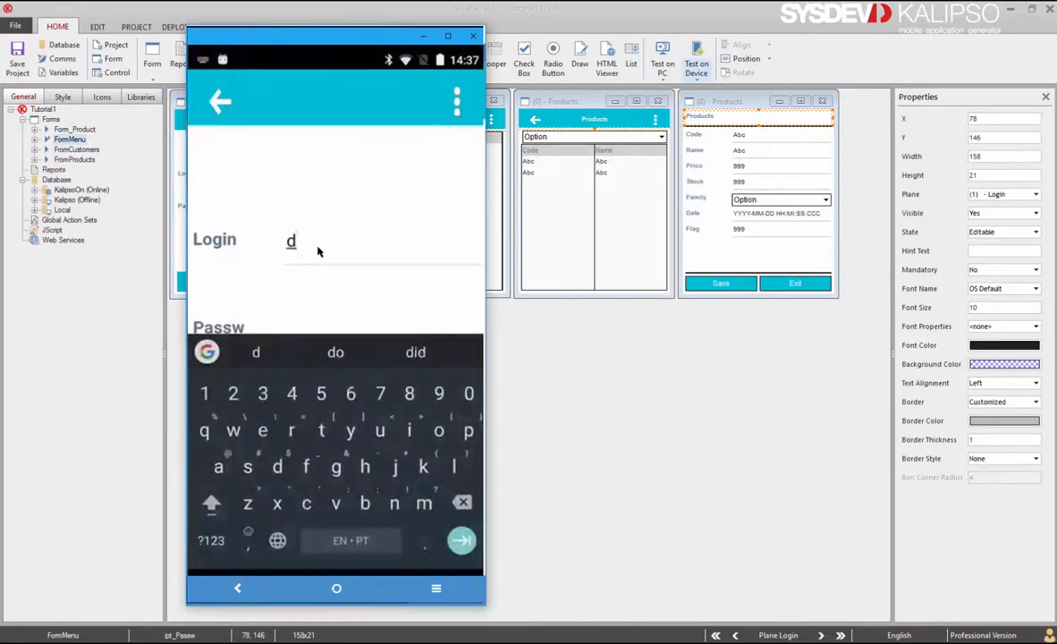
left_click(462, 504)
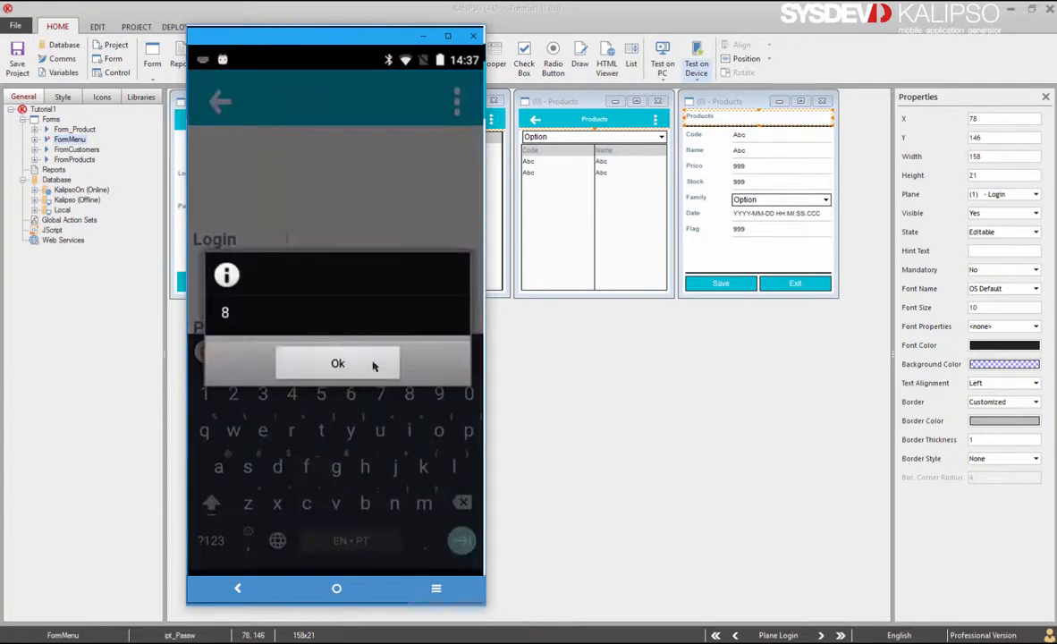
left_click(380, 359)
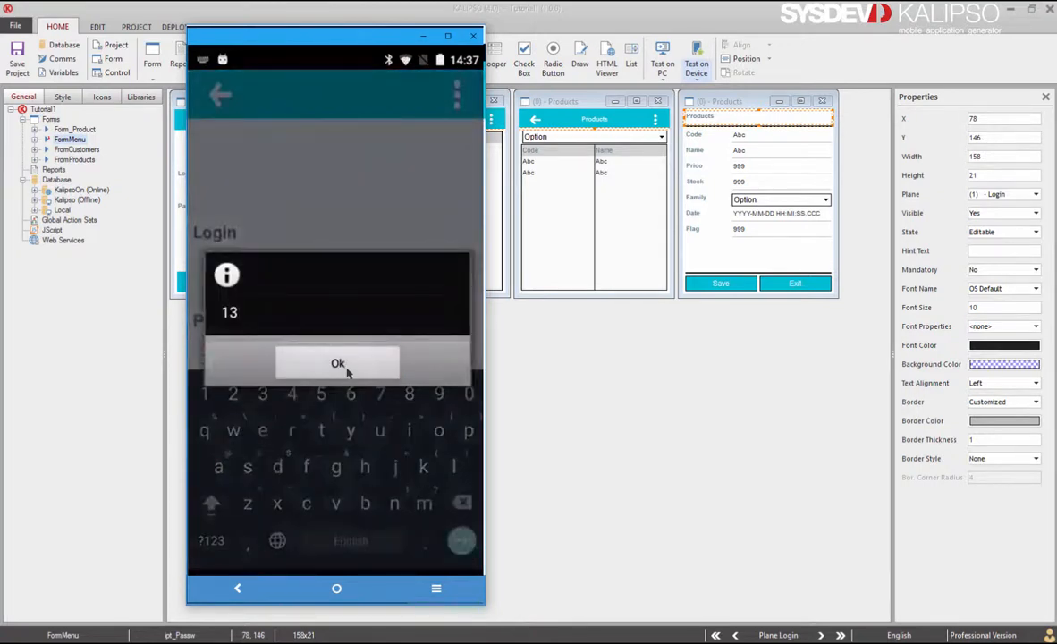
left_click(347, 369)
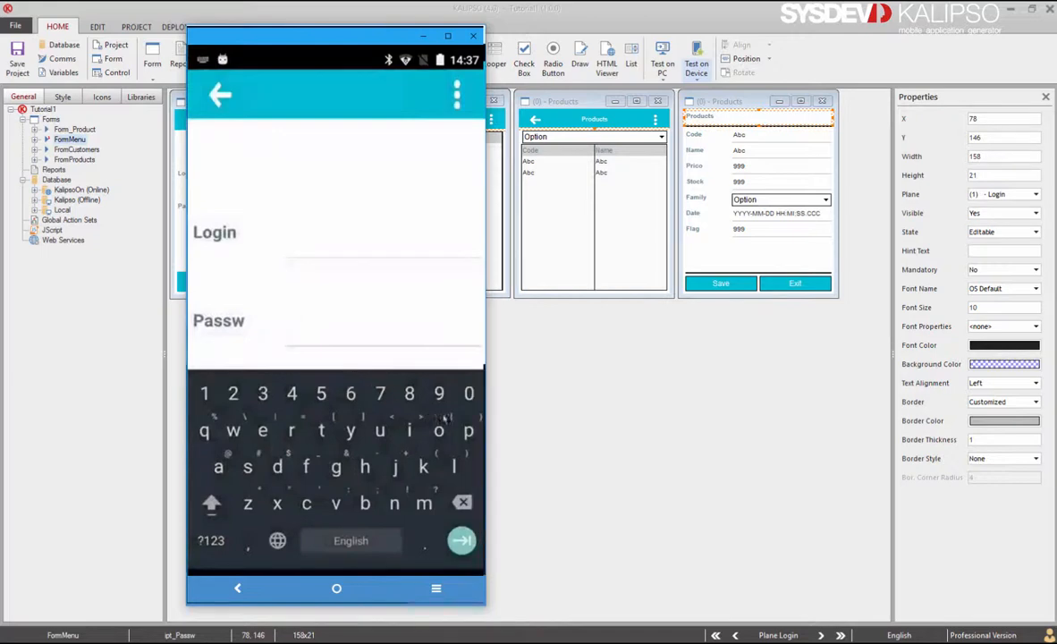
left_click(568, 357)
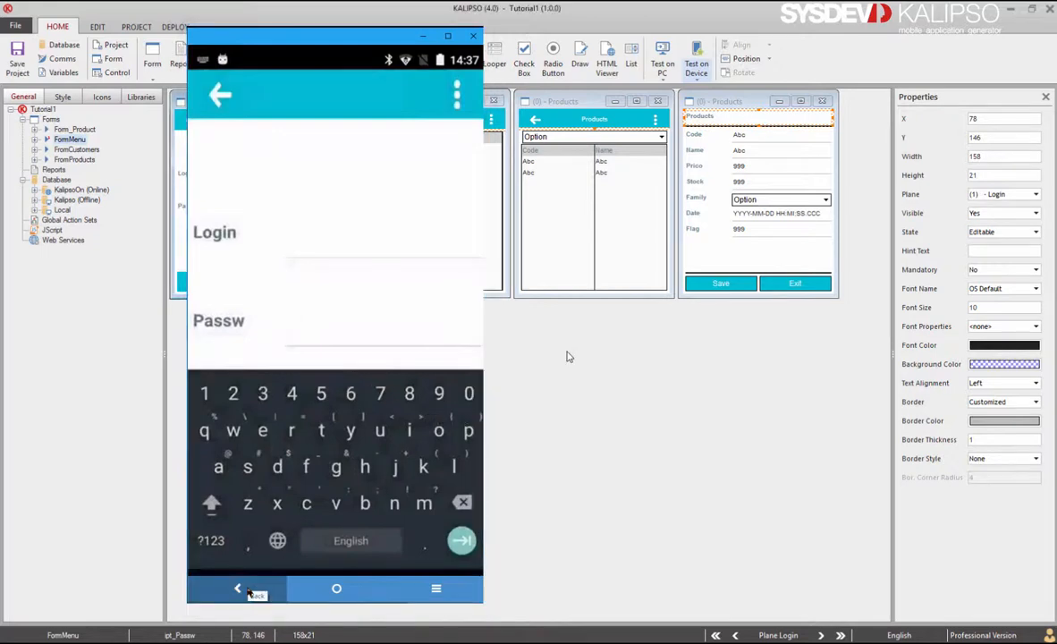
left_click(249, 590)
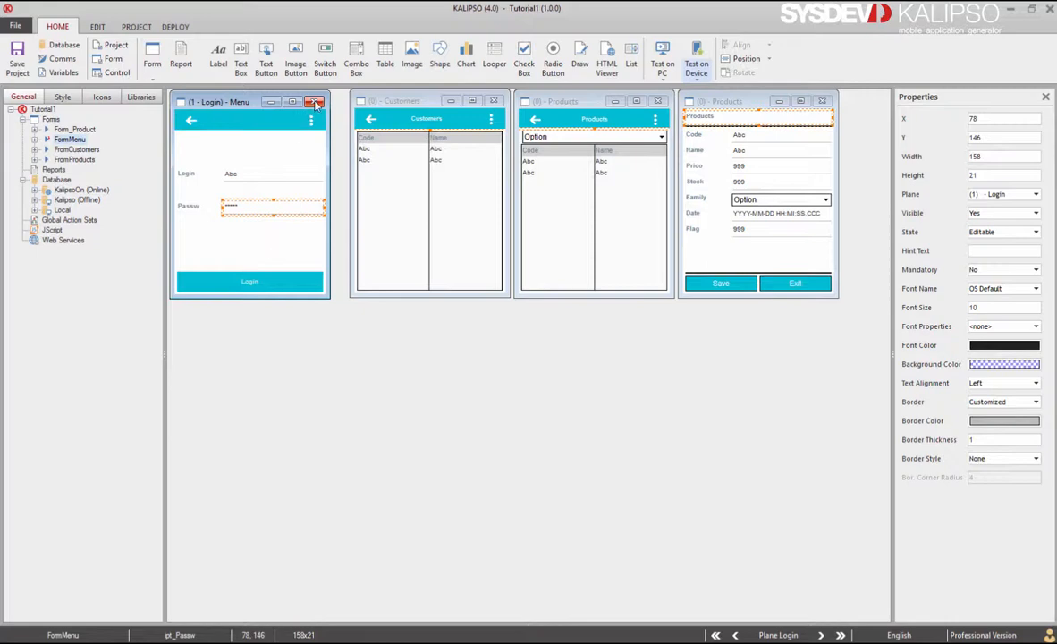
Disable the KEYPRESSED Message Box action in FormMenu's Key Pressed event and save the form.
double_click(239, 229)
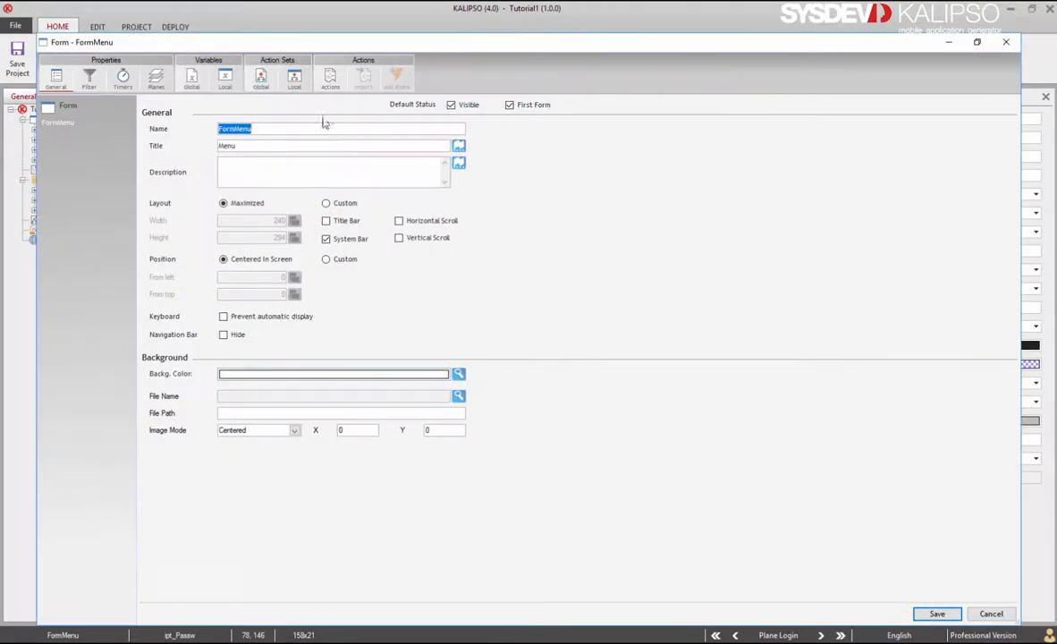
left_click(326, 79)
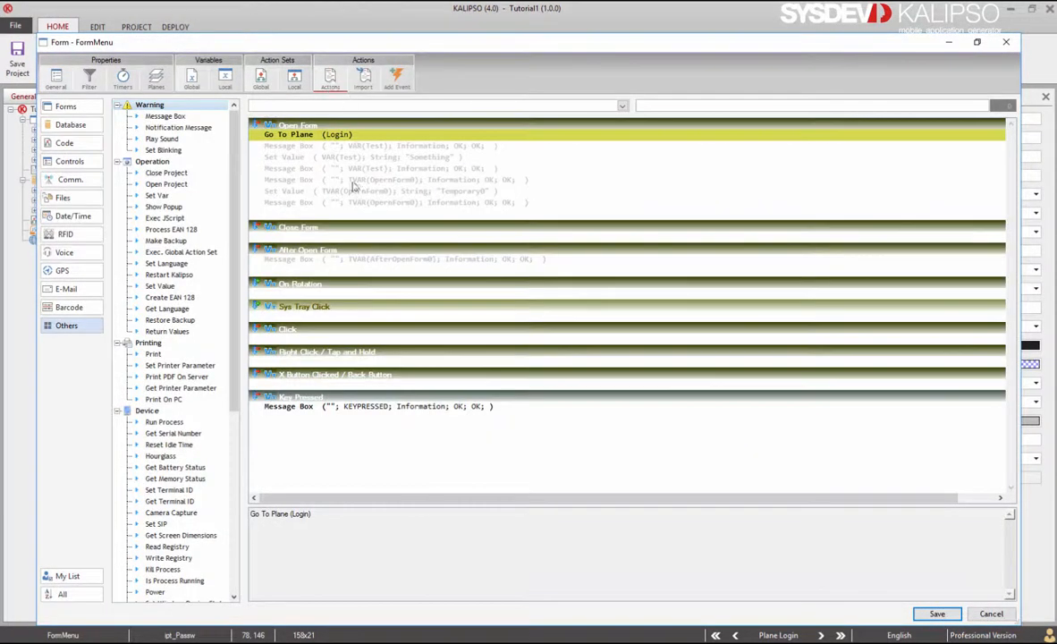
left_click_drag(313, 382, 721, 386)
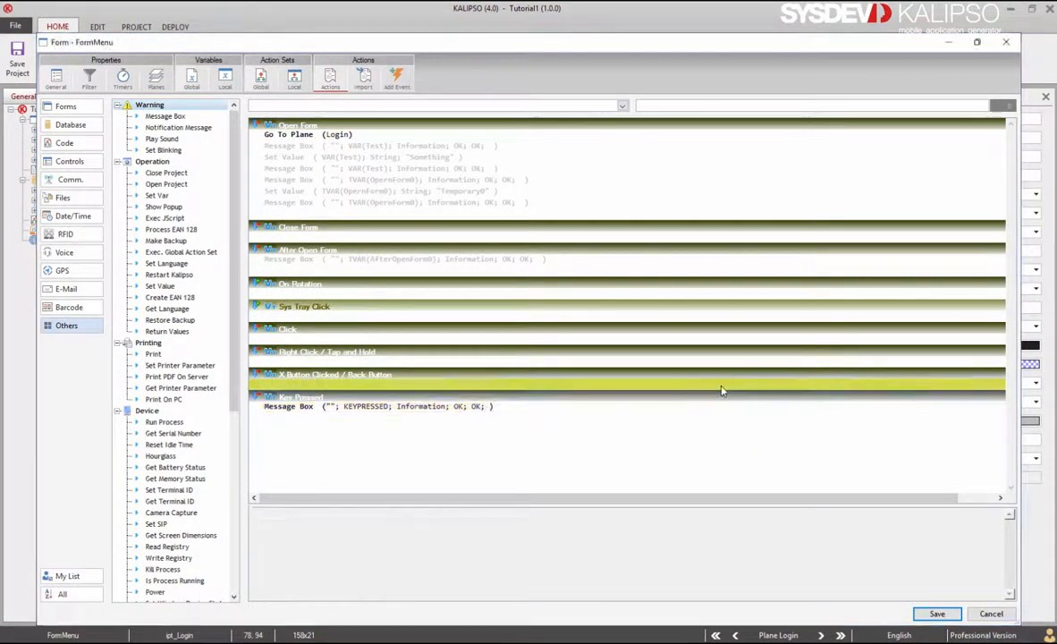
left_click(707, 408)
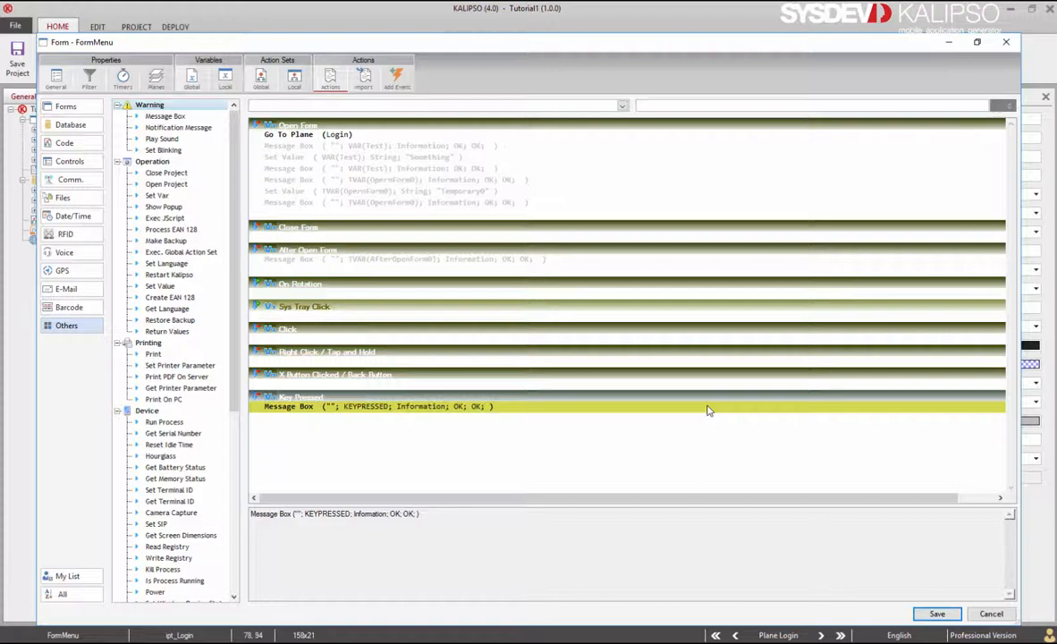
right_click(707, 408)
left_click(729, 444)
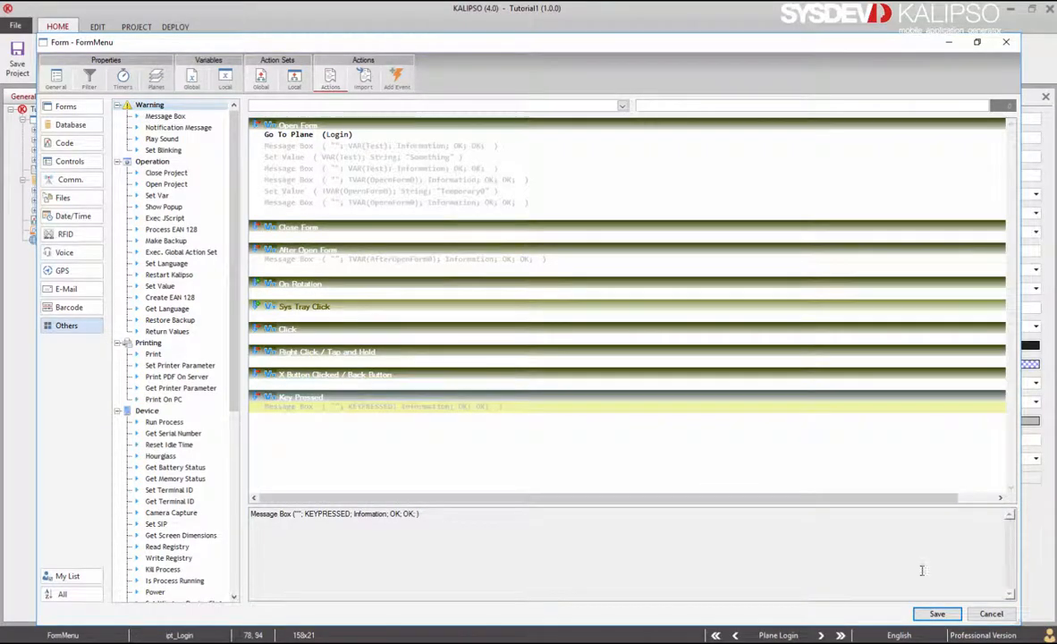
left_click(942, 616)
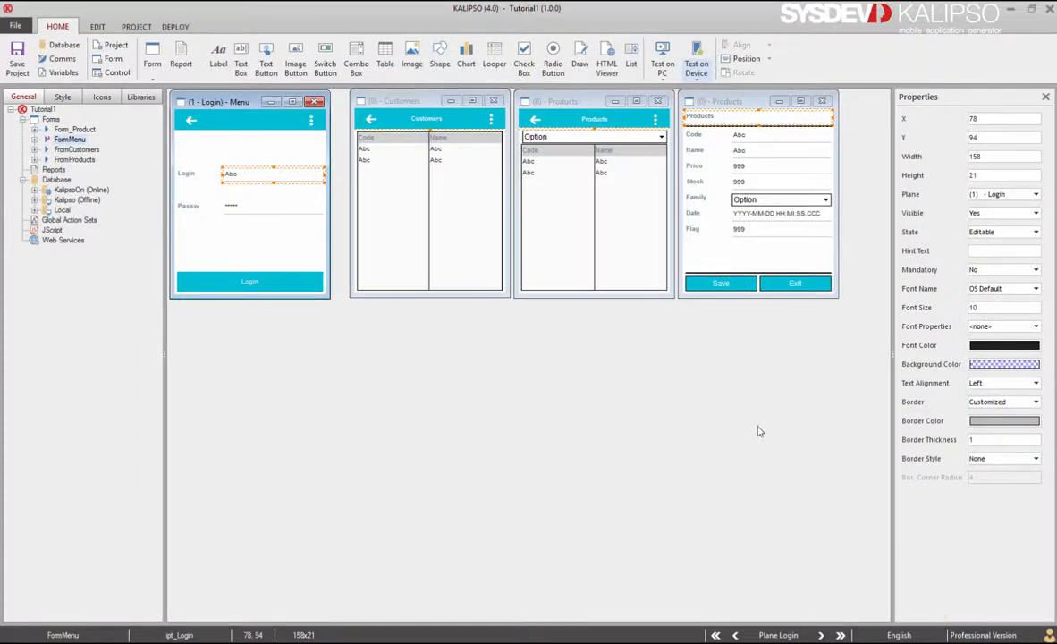
Add an Enter key event to the actions of the ipt_Login input box.
double_click(303, 181)
left_click(644, 191)
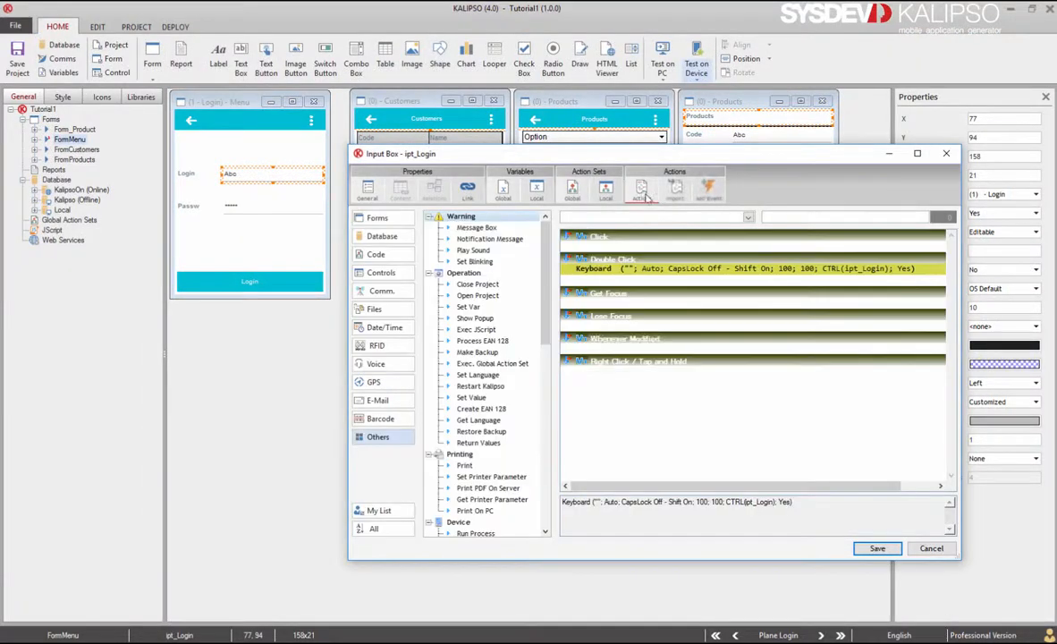
left_click(707, 189)
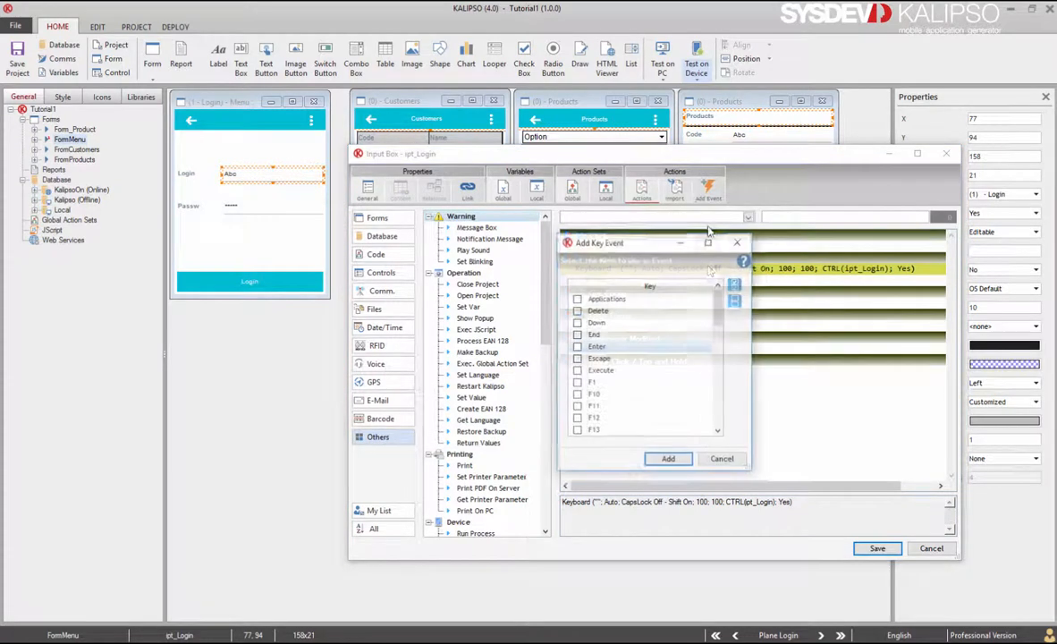
left_click(577, 346)
left_click(669, 458)
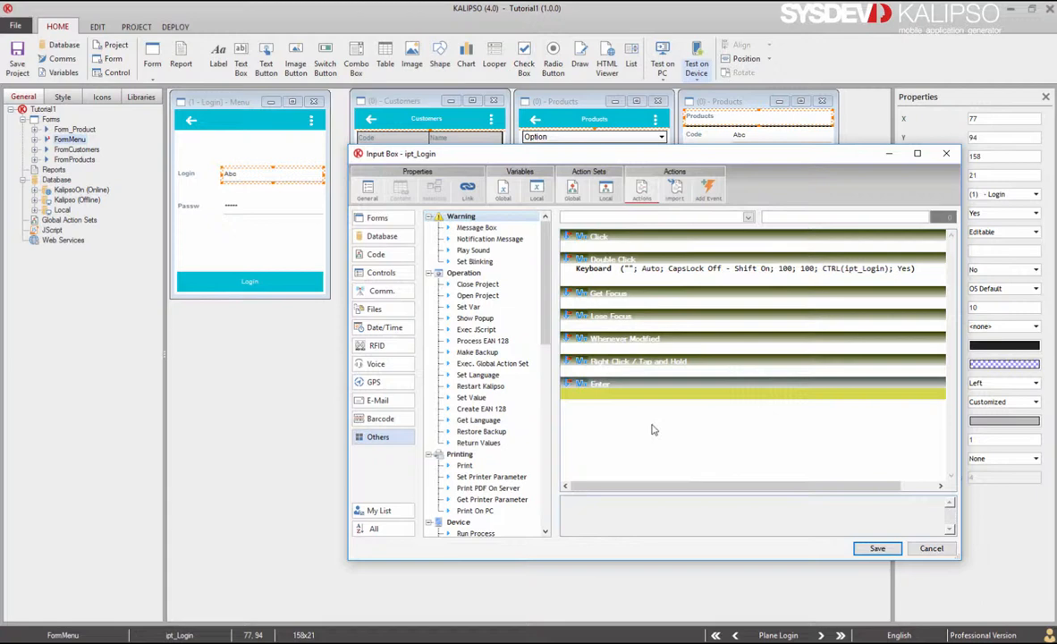
Add a Set Focus action targeting ipt_Passw to the Enter event of ipt_Login and save the input box.
type("Set Focus")
key("Return")
left_click(832, 441)
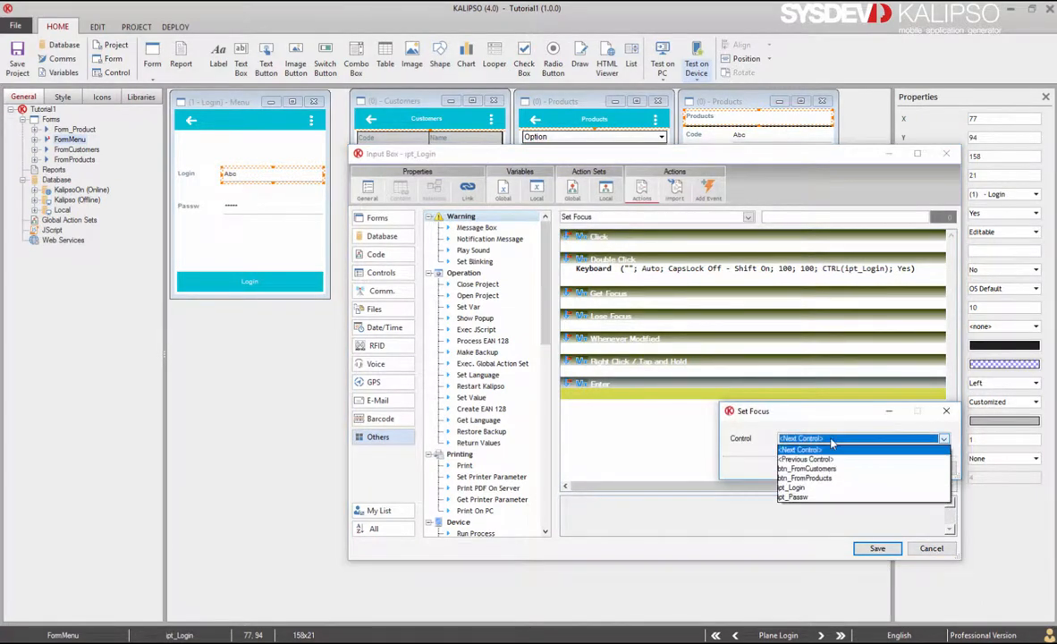
left_click(805, 496)
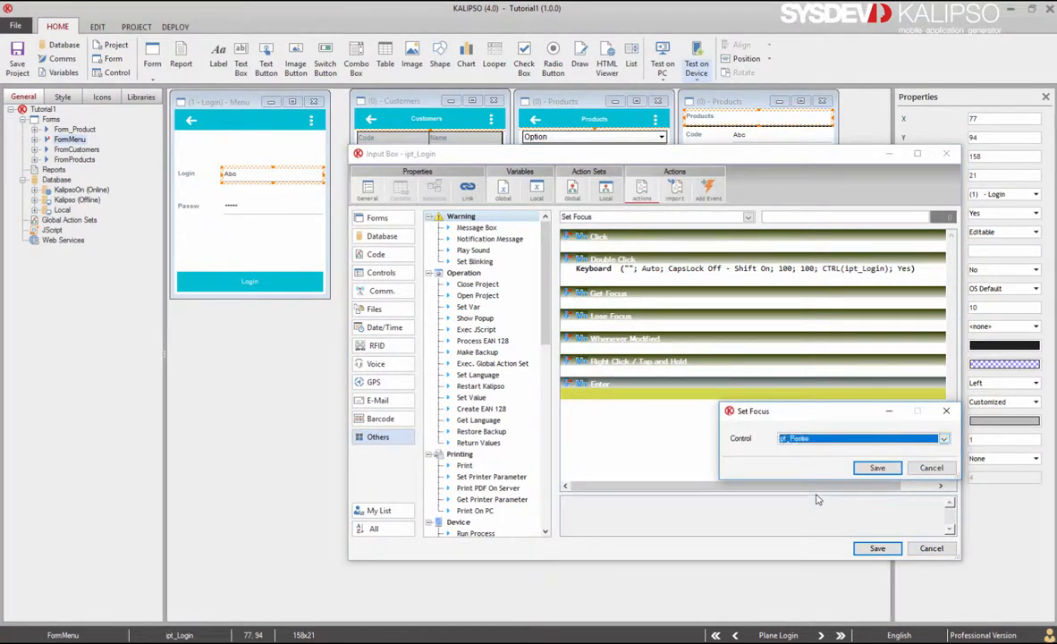
left_click(877, 469)
left_click(874, 548)
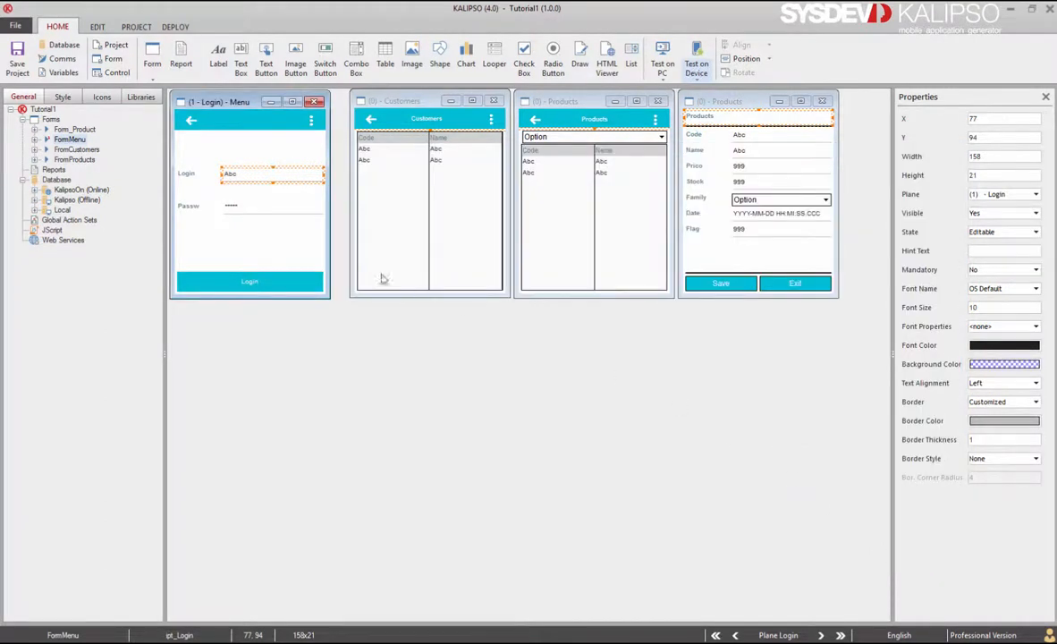
Add an Enter key event to the actions of the ipt_Passw input box.
left_click(253, 208)
double_click(252, 210)
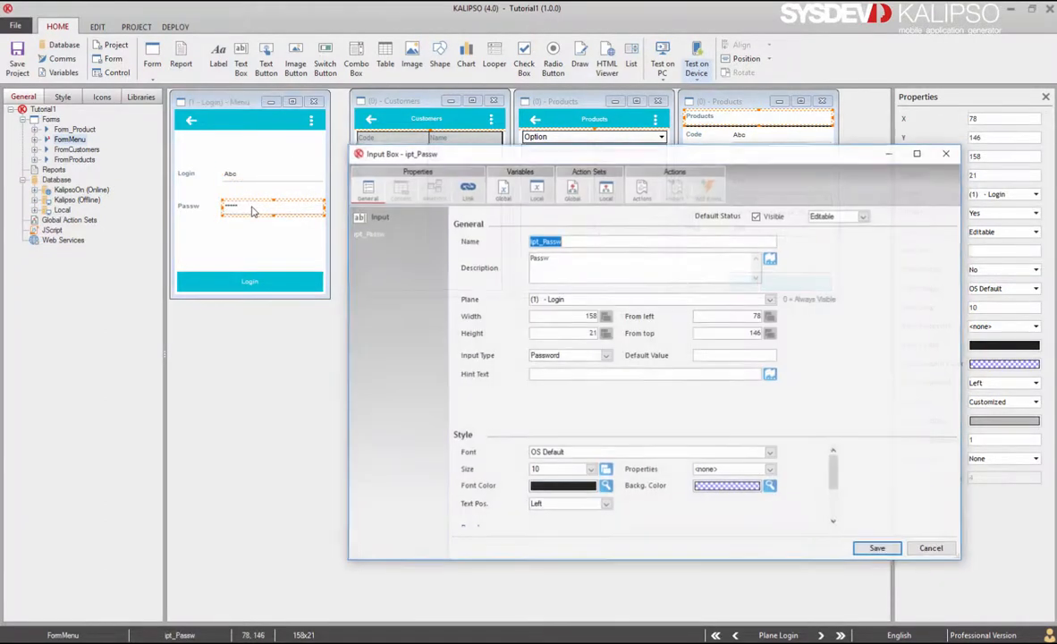
left_click(642, 187)
left_click(702, 191)
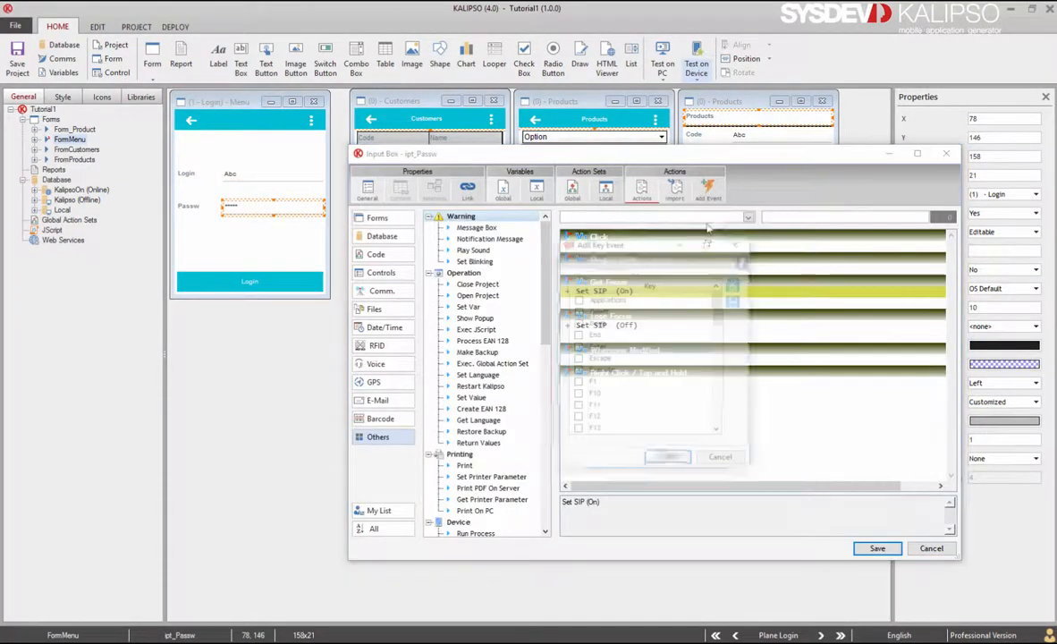
left_click(663, 461)
Add an Execute Event action for BtnLogin's Click event to the Enter event of ipt_Passw and save the input box.
type("Execute Event")
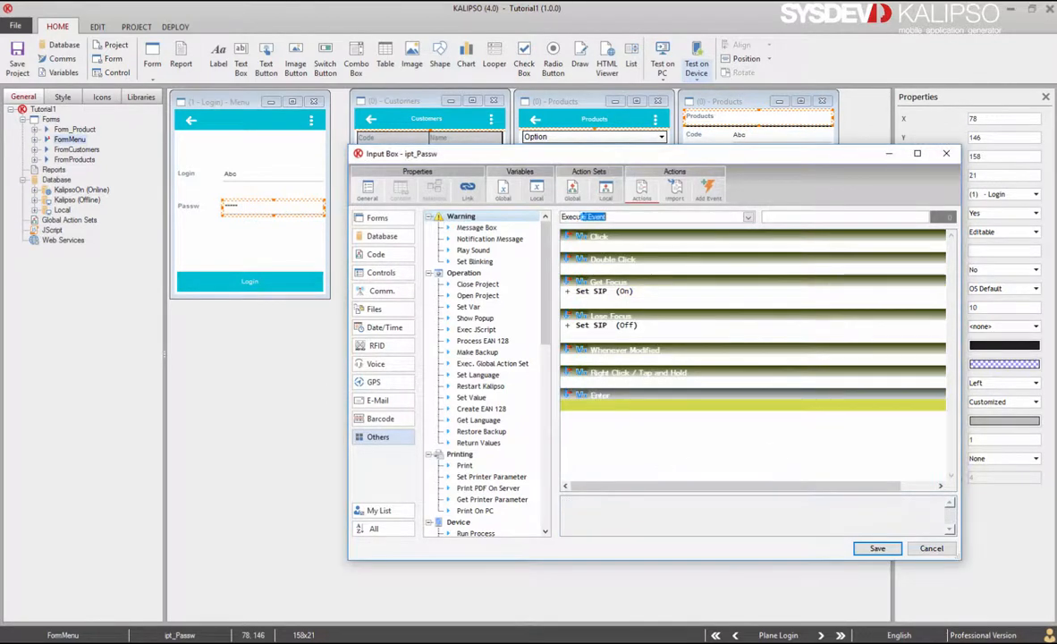
key("Return")
left_click(818, 460)
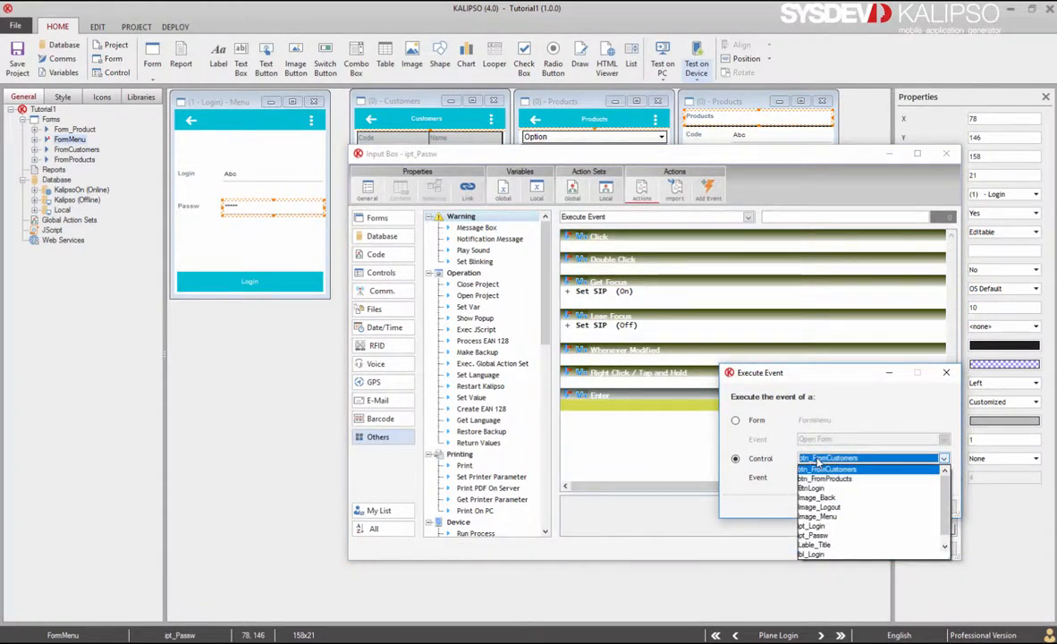
left_click(841, 489)
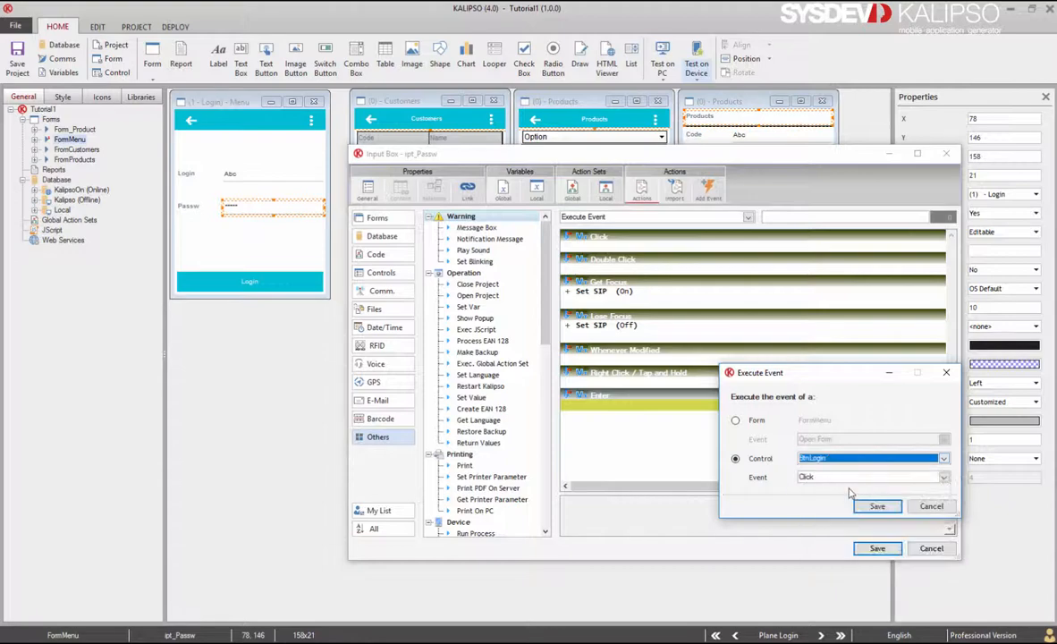
left_click(879, 506)
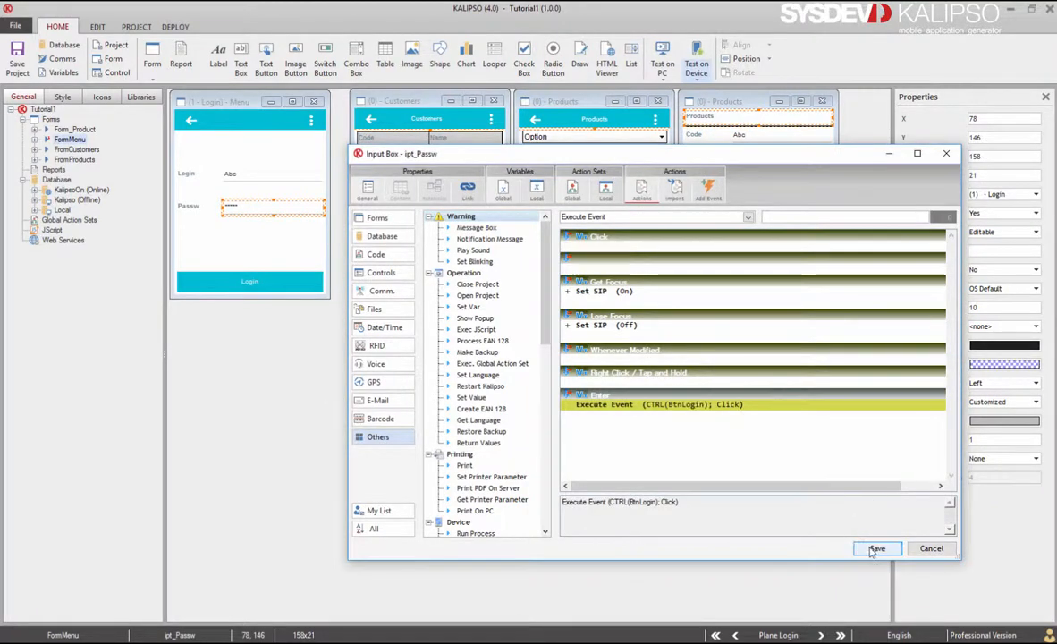
left_click(878, 549)
Add an Execute Event action for Image_Logout's Click event to FormMenu's X Button Clicked / Back Button event and save the form.
double_click(279, 247)
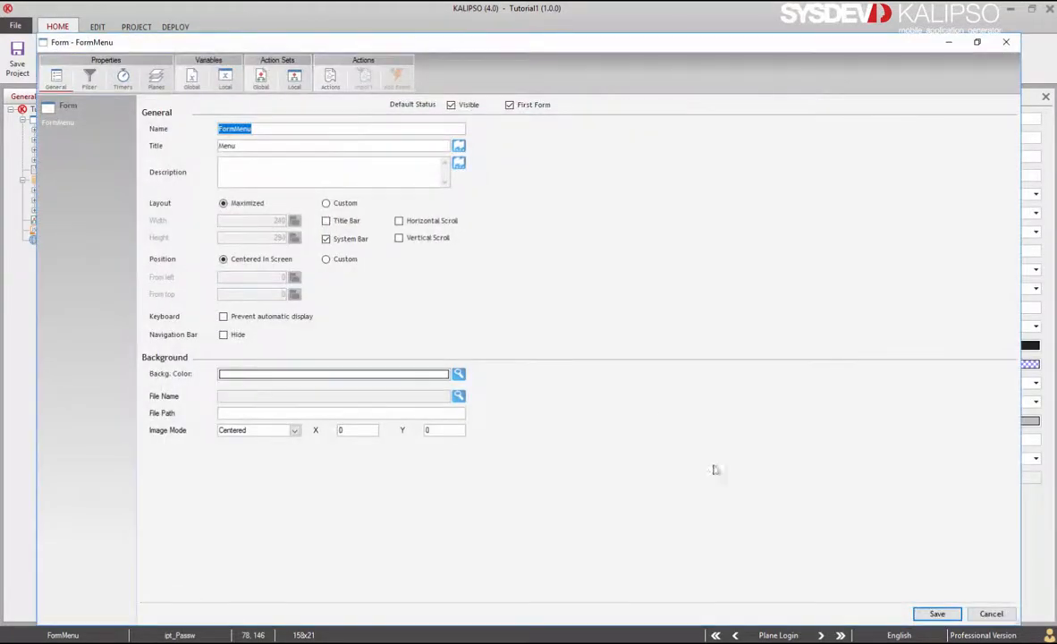
left_click(331, 78)
left_click(315, 387)
type("Execute Event")
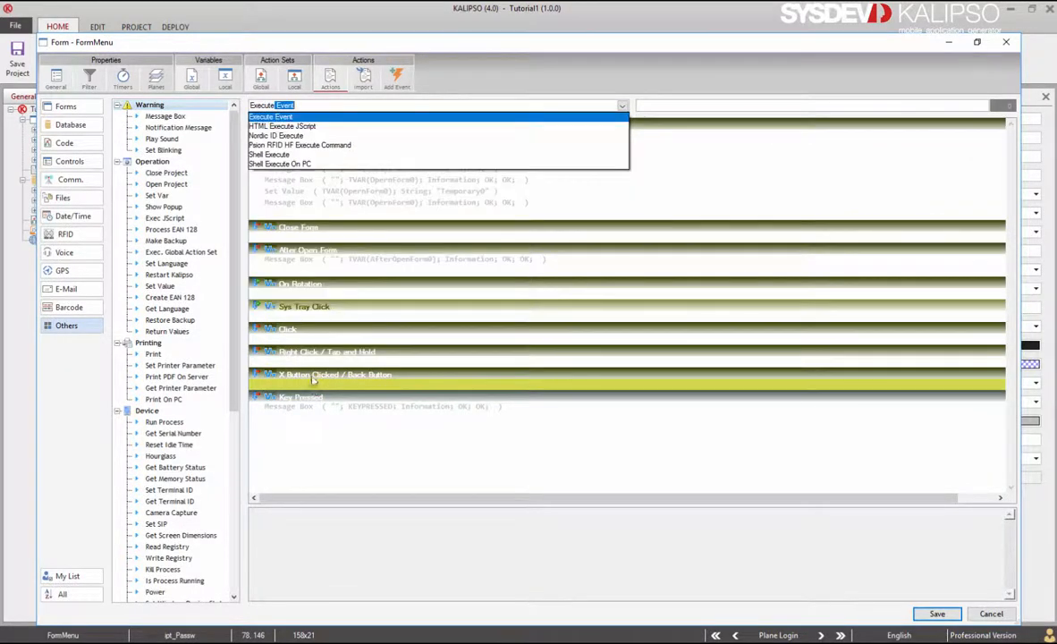
key("Return")
left_click(633, 347)
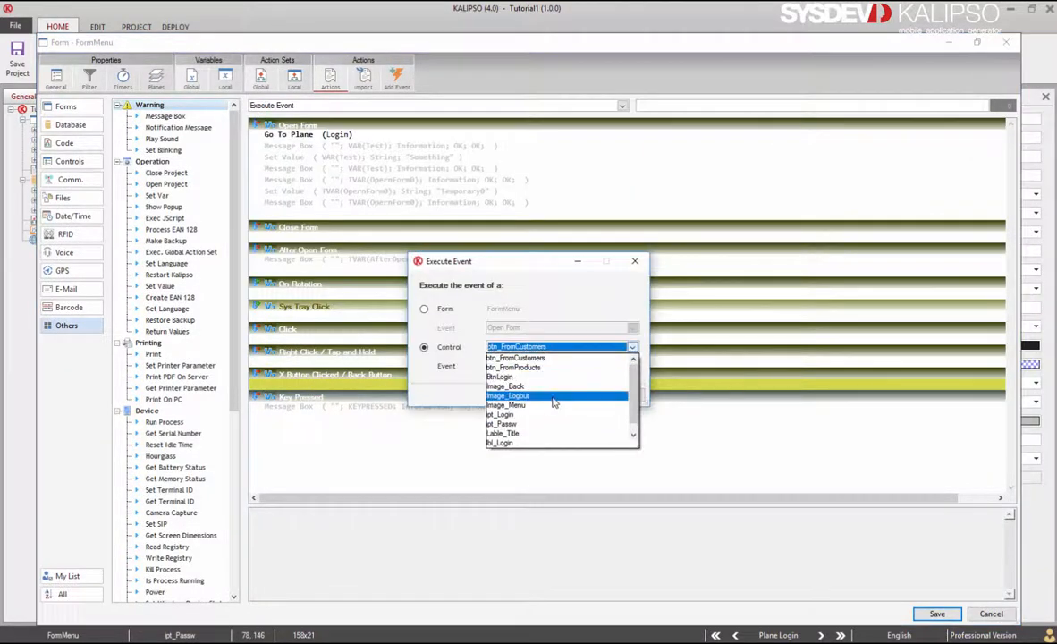
scroll(551, 437, "down", 1)
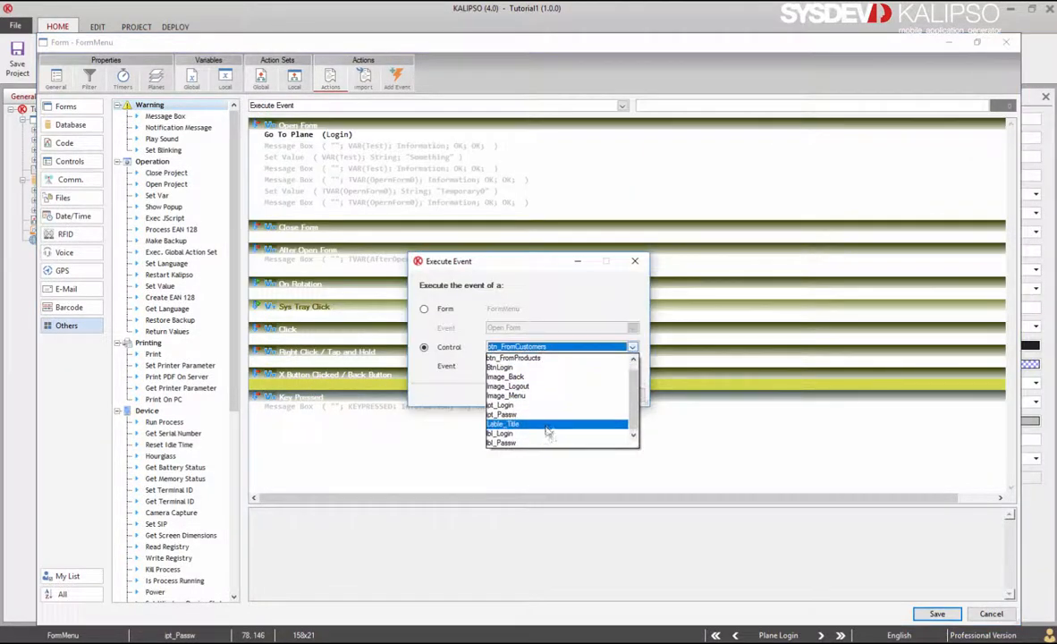
left_click(555, 385)
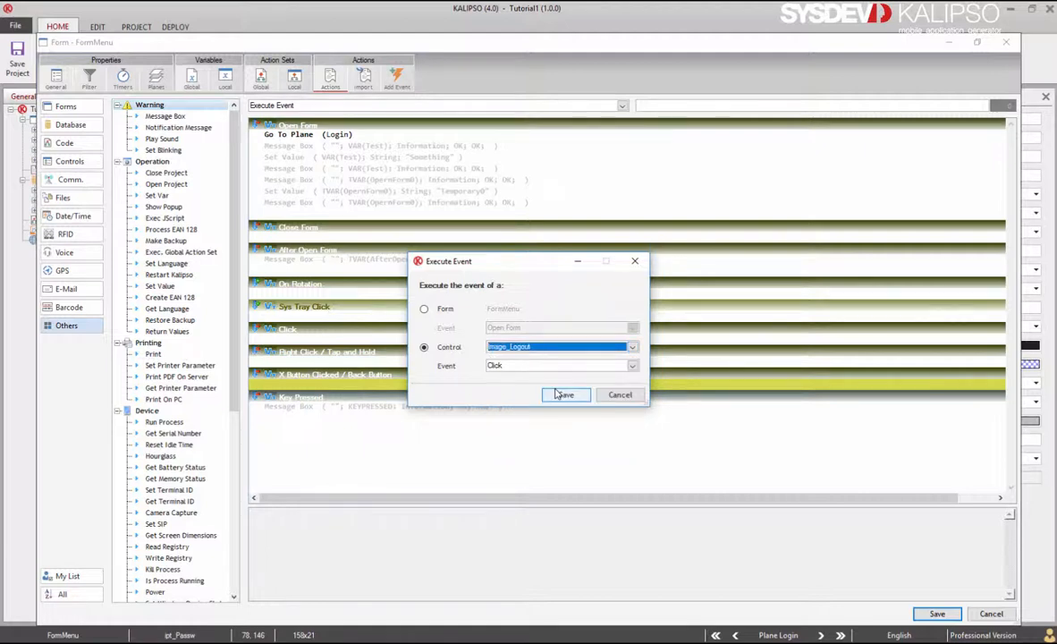
left_click(563, 394)
left_click(938, 614)
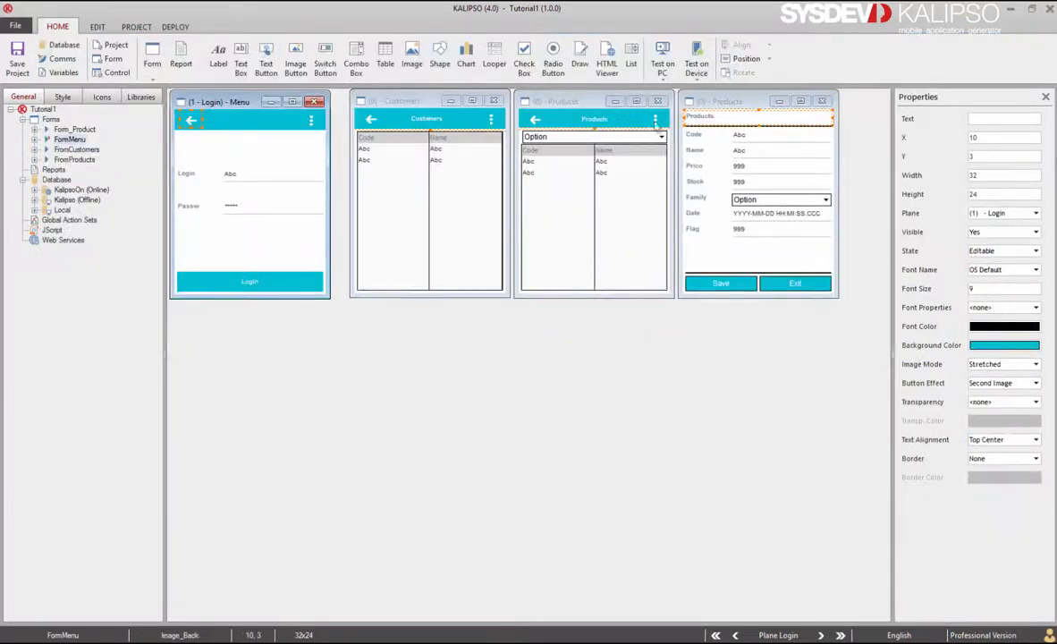
Test the project on the Android device by entering the login name and password, logging in with Enter and exiting with the device's Back function.
left_click(696, 59)
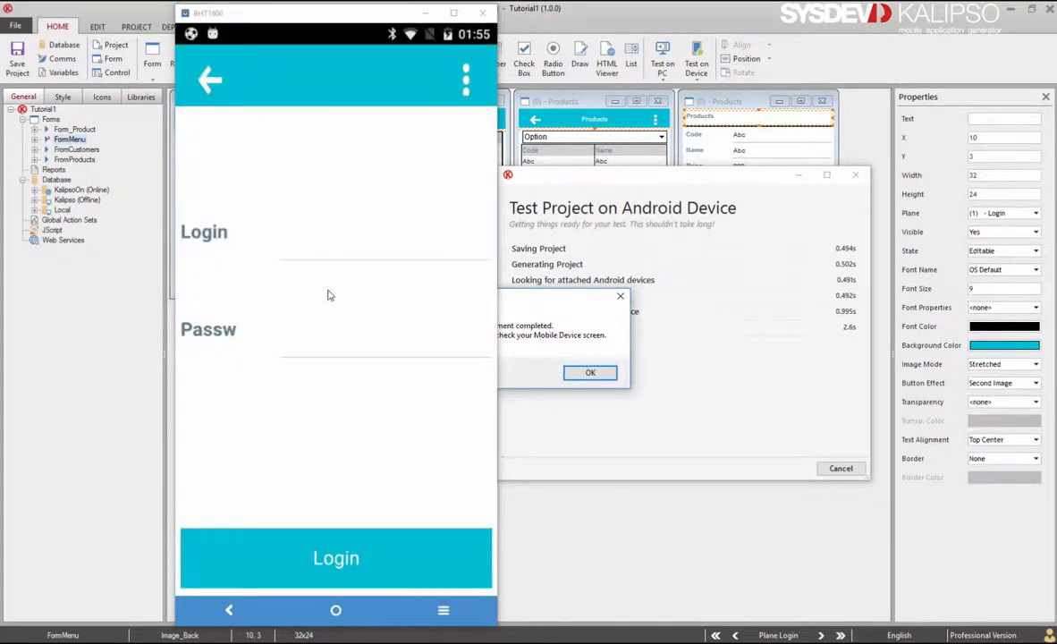
left_click(324, 253)
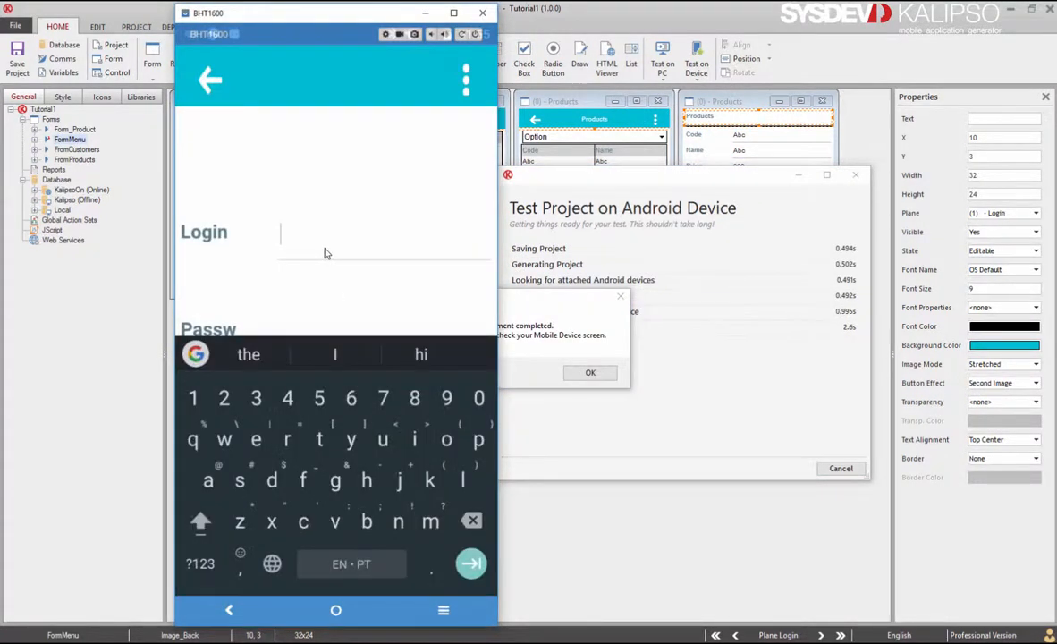
type("rogerio")
key("Tab")
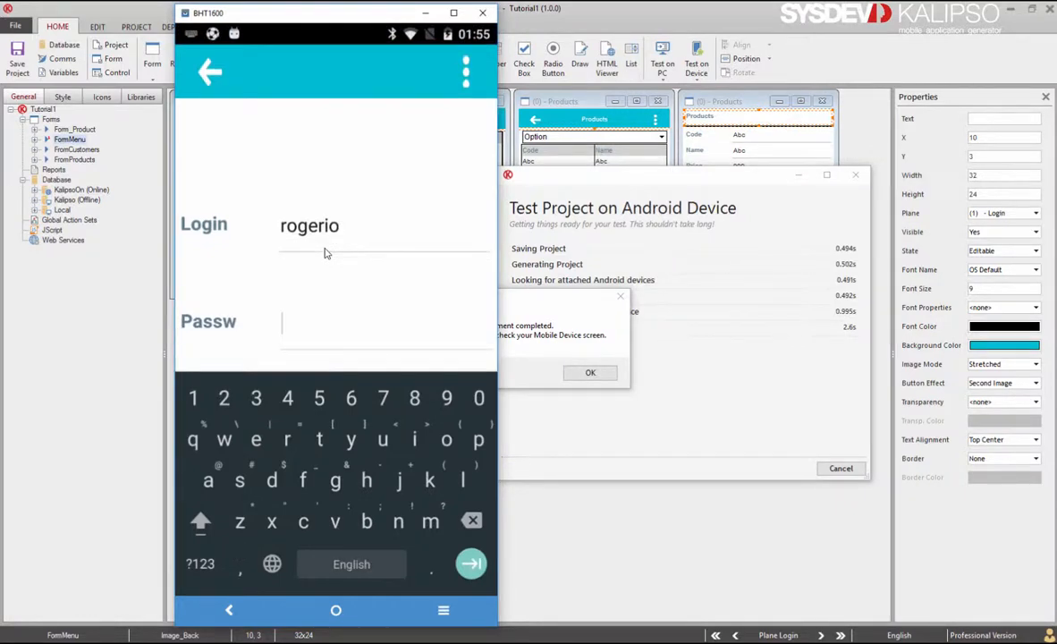
type("1")
key("Return")
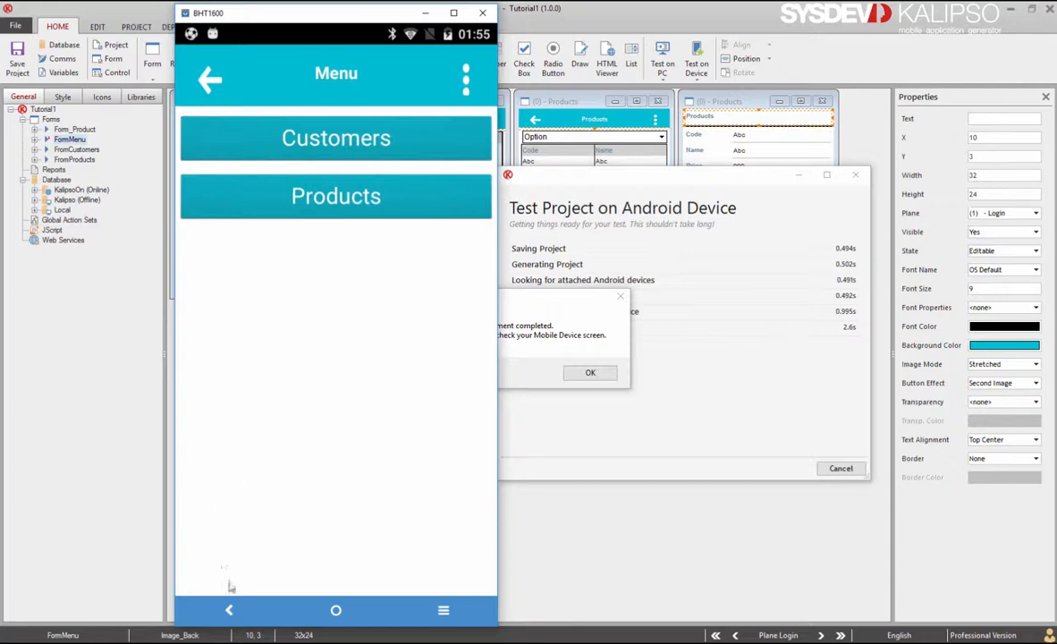
left_click(229, 610)
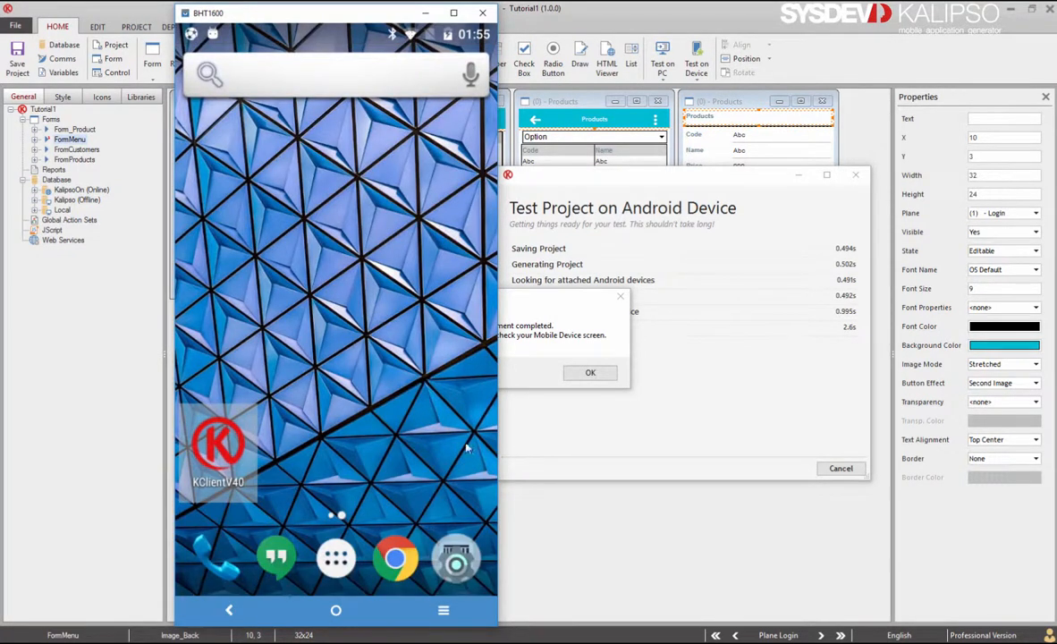
Dismiss the deployment completed message and minimize the BHT1600 device window.
left_click(575, 380)
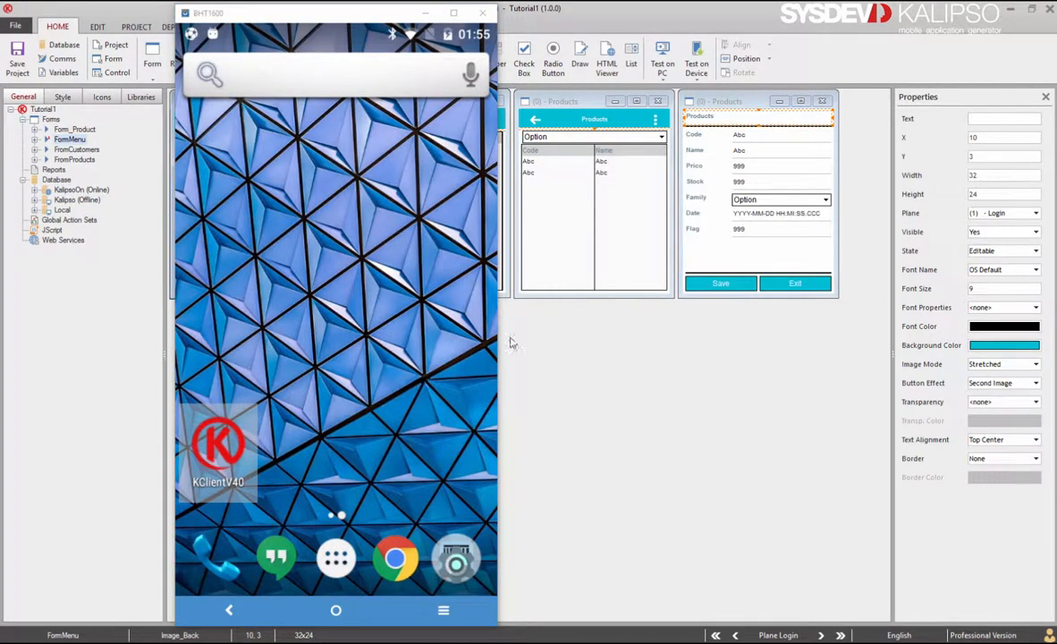
left_click(426, 13)
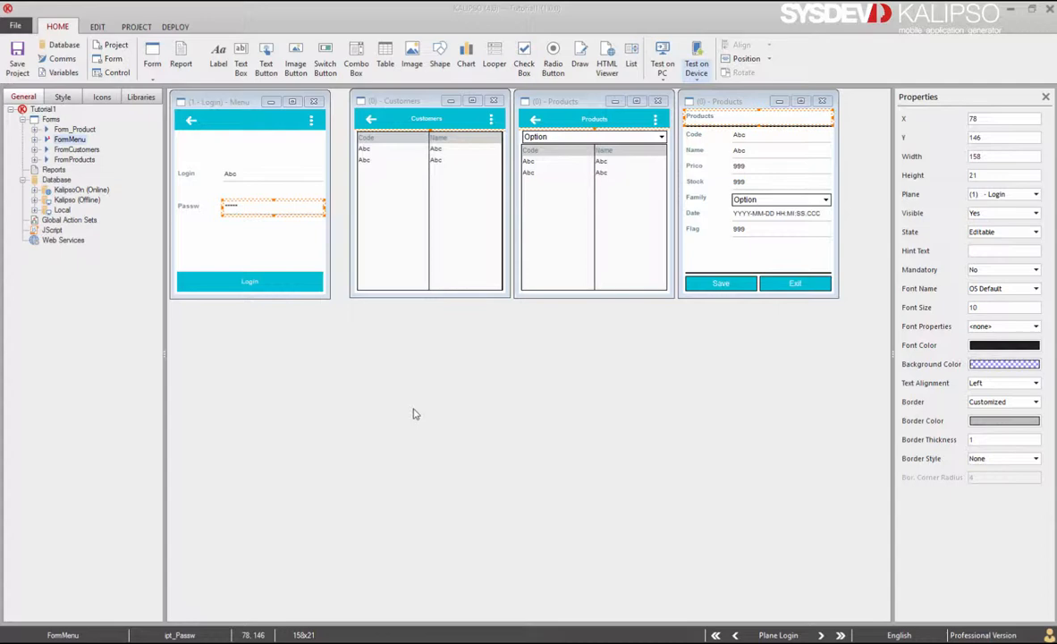
Add an If with condition CURRENTPLANE=1 to FormMenu's X Button Clicked / Back Button event and move the existing Execute Event inside it.
left_click(290, 247)
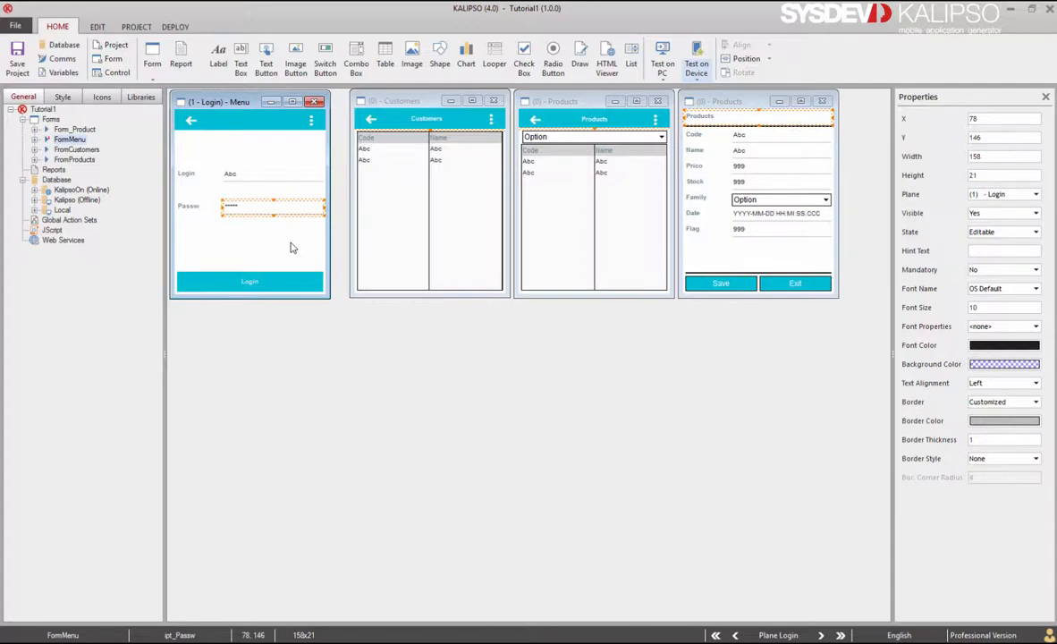
double_click(290, 247)
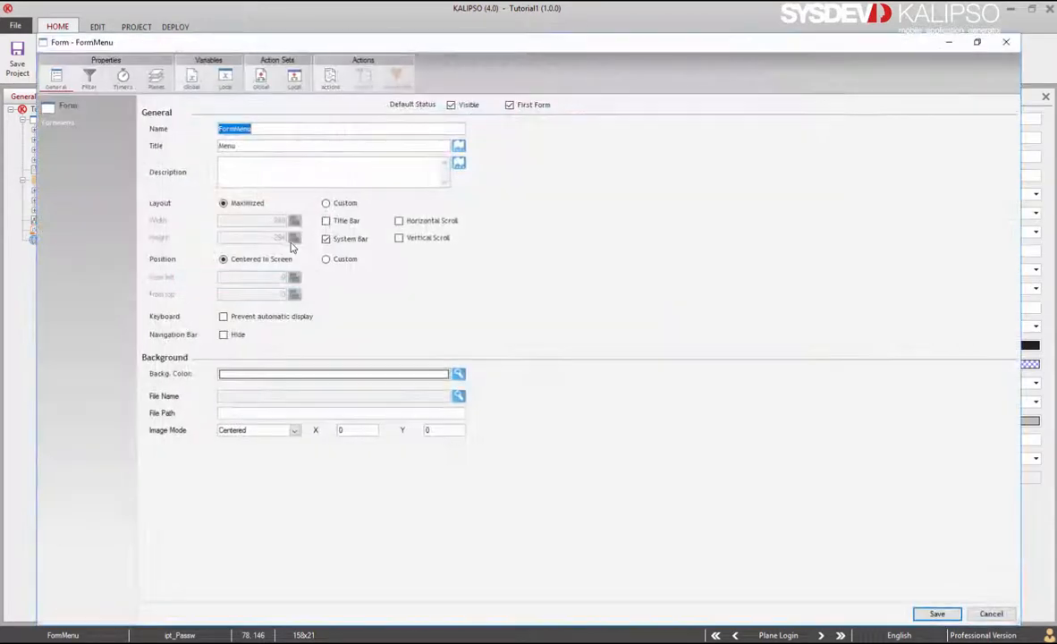
left_click(329, 83)
left_click(316, 384)
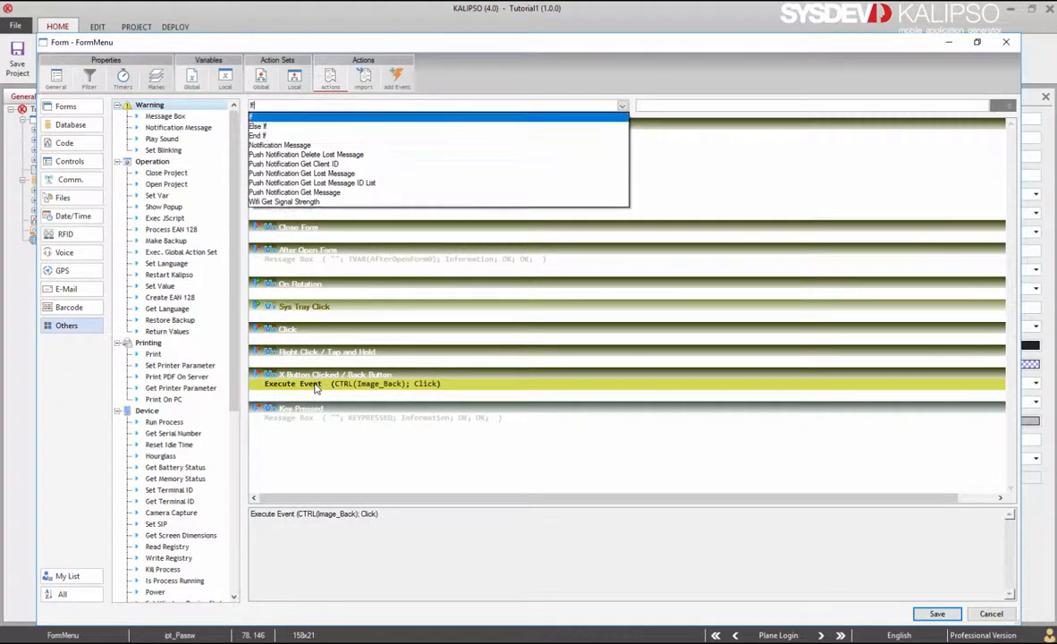
key("Return")
type("CURRENTPLANE=1")
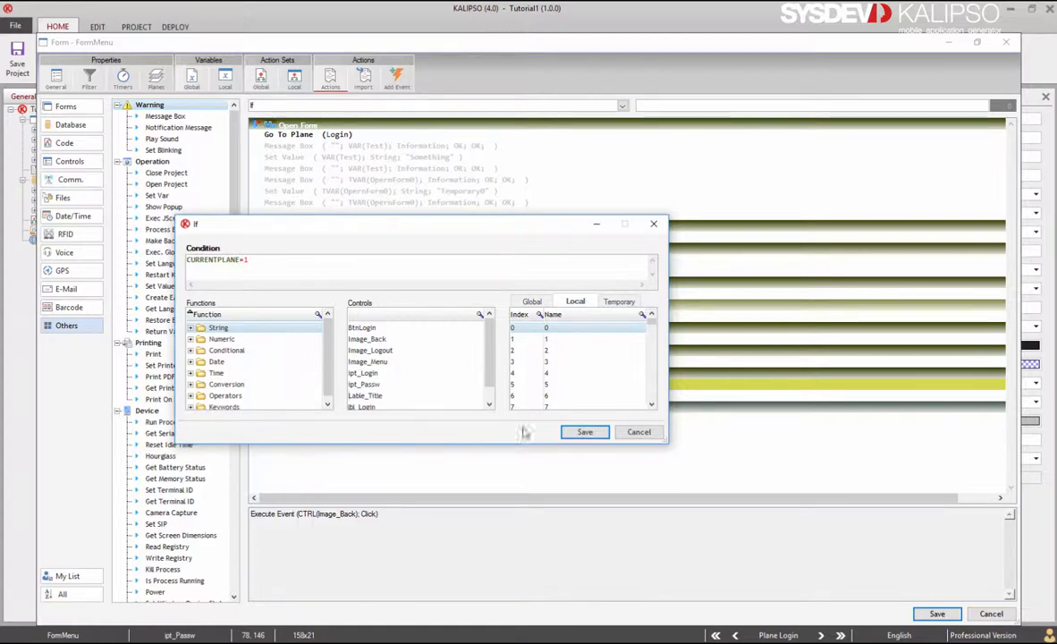
left_click(584, 432)
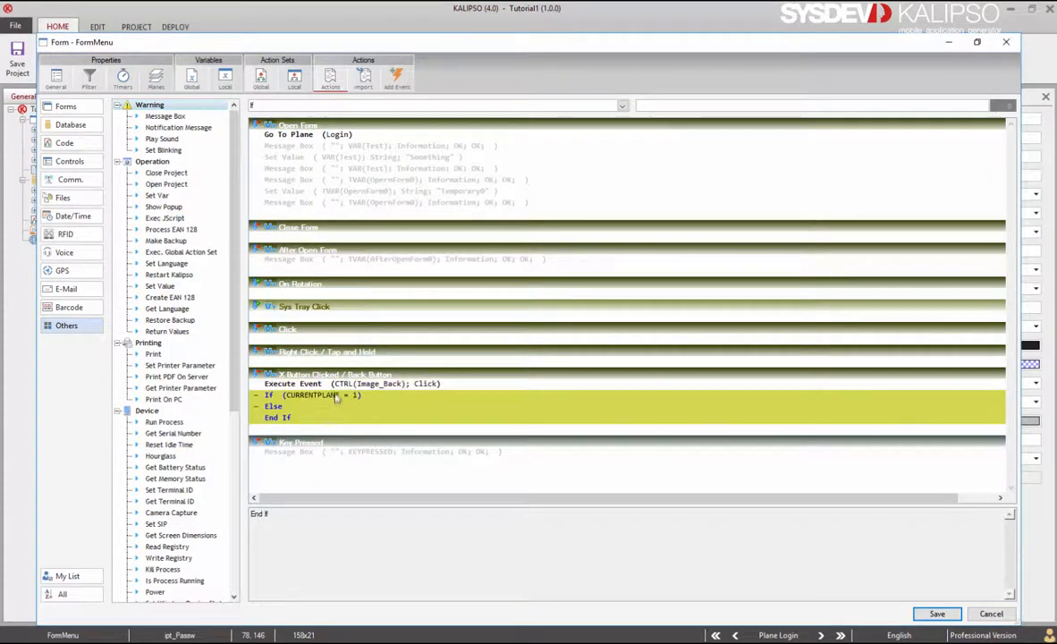
left_click_drag(332, 384, 332, 400)
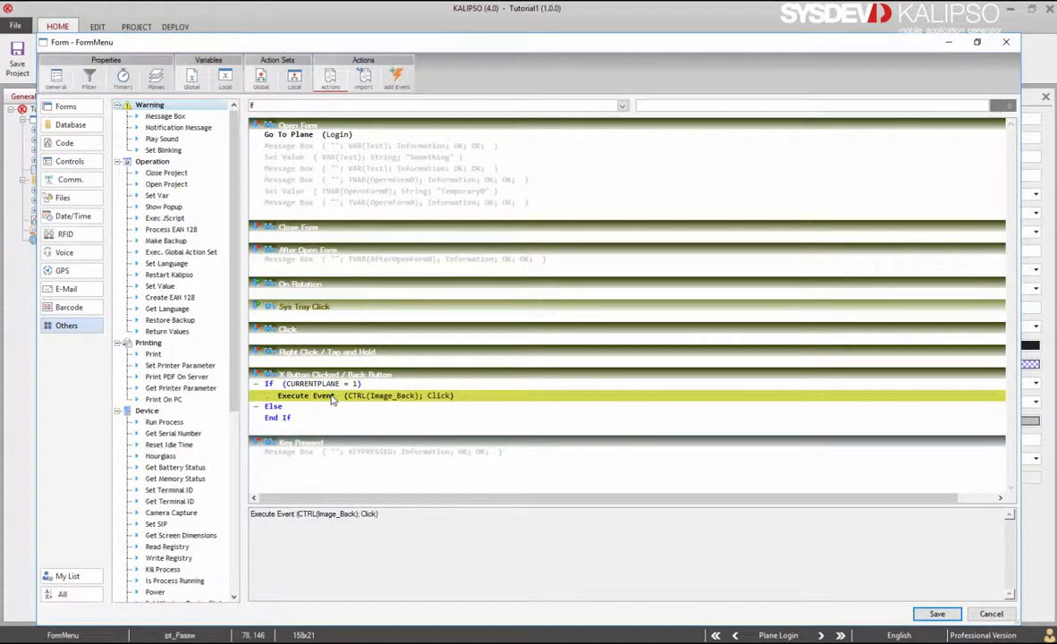
Duplicate the If below the Execute Event and convert the copy to an Else If with condition CURRENTPLANE = 2.
left_click(283, 385)
left_click(291, 398)
key("ctrl+v")
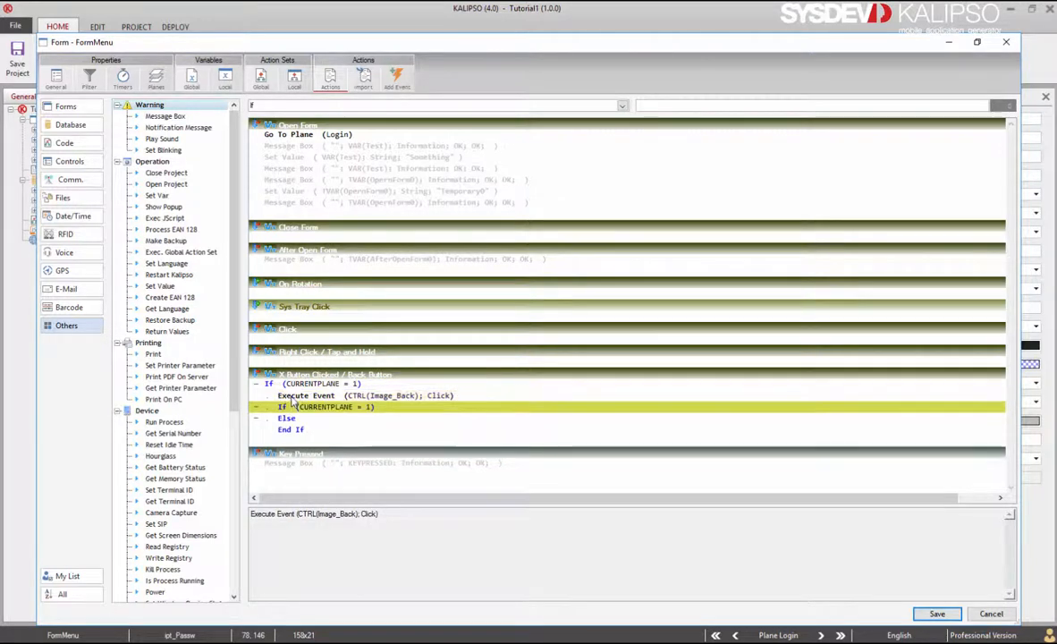
right_click(299, 407)
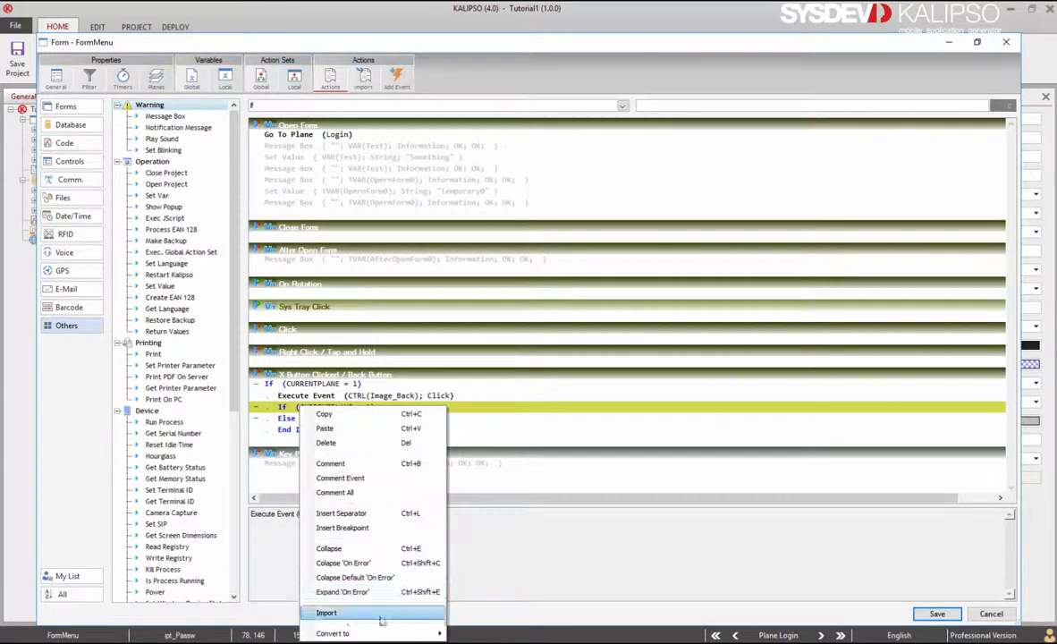
left_click(465, 633)
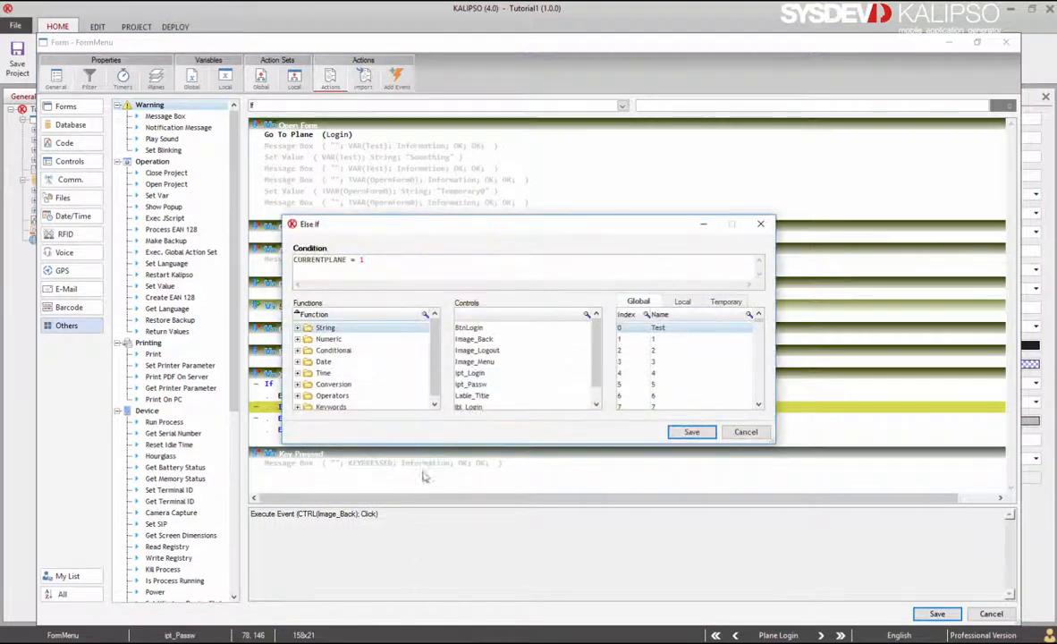
left_click(691, 432)
Copy the Execute Event into the Else If branch, set its control to Image_Logout, and save the form.
left_click(368, 399)
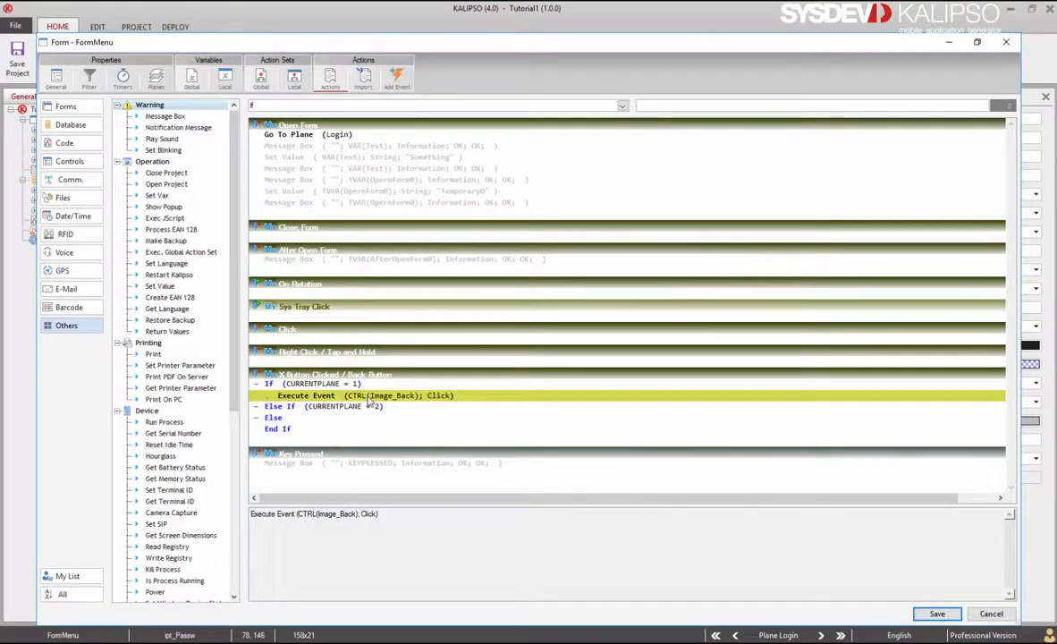
left_click(350, 406)
type("Execute Event (CTRL(Image_Back); Click)")
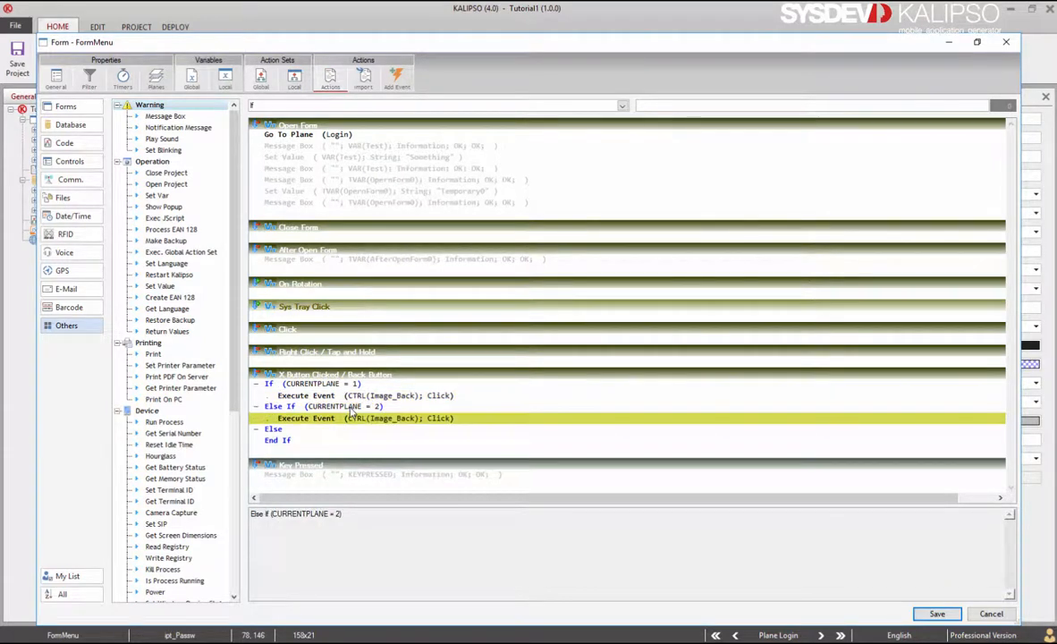
double_click(350, 418)
left_click(533, 348)
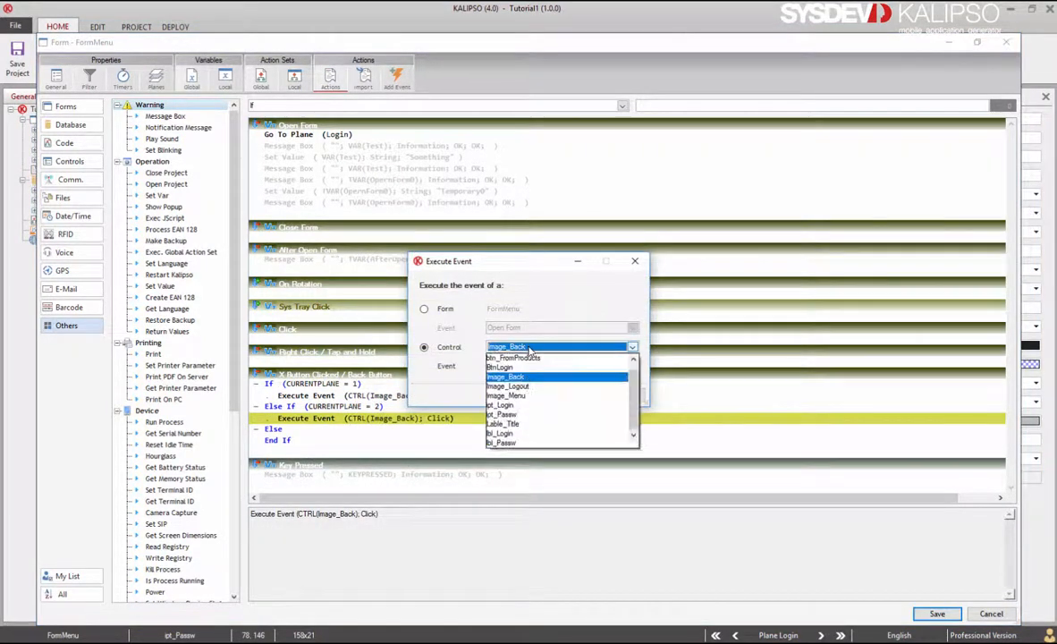
left_click(526, 390)
left_click(566, 395)
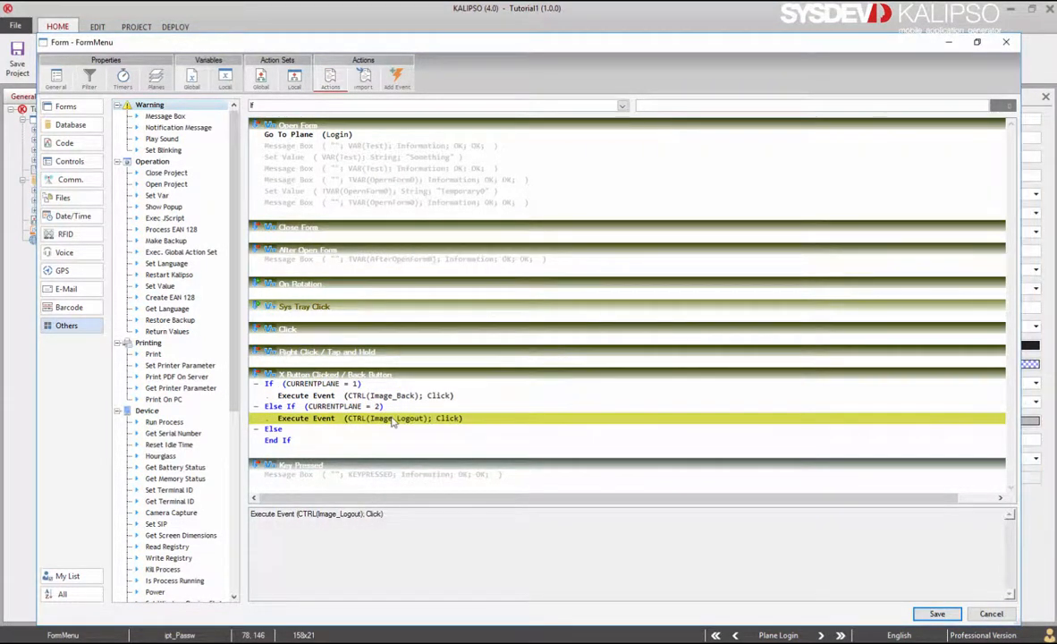
left_click(938, 614)
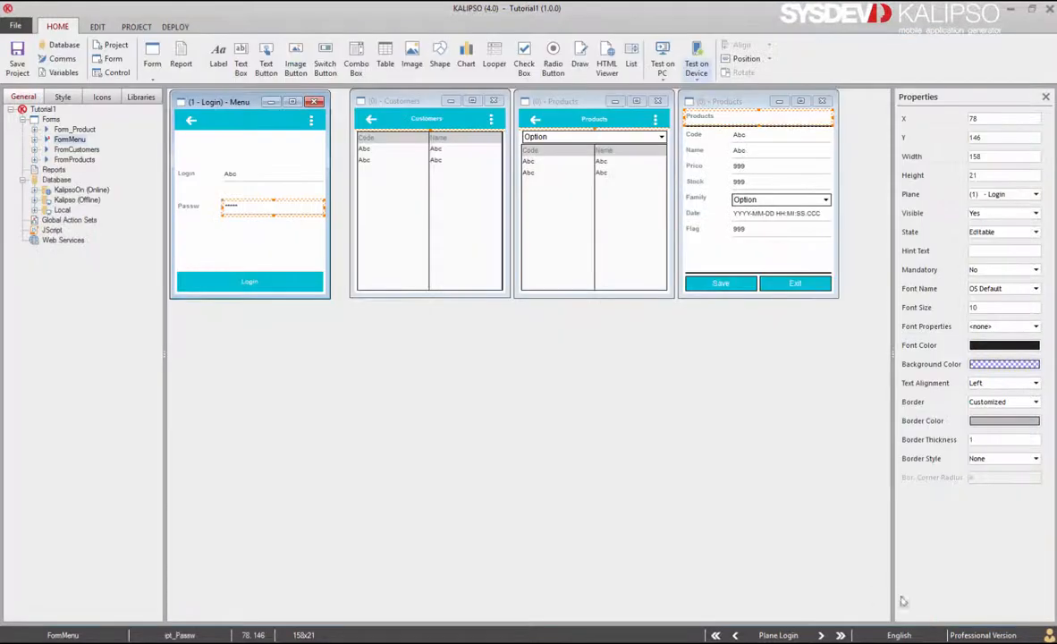
Test the project on the Android device by logging in with login name and password, going back twice to exit, and closing the test.
left_click(696, 58)
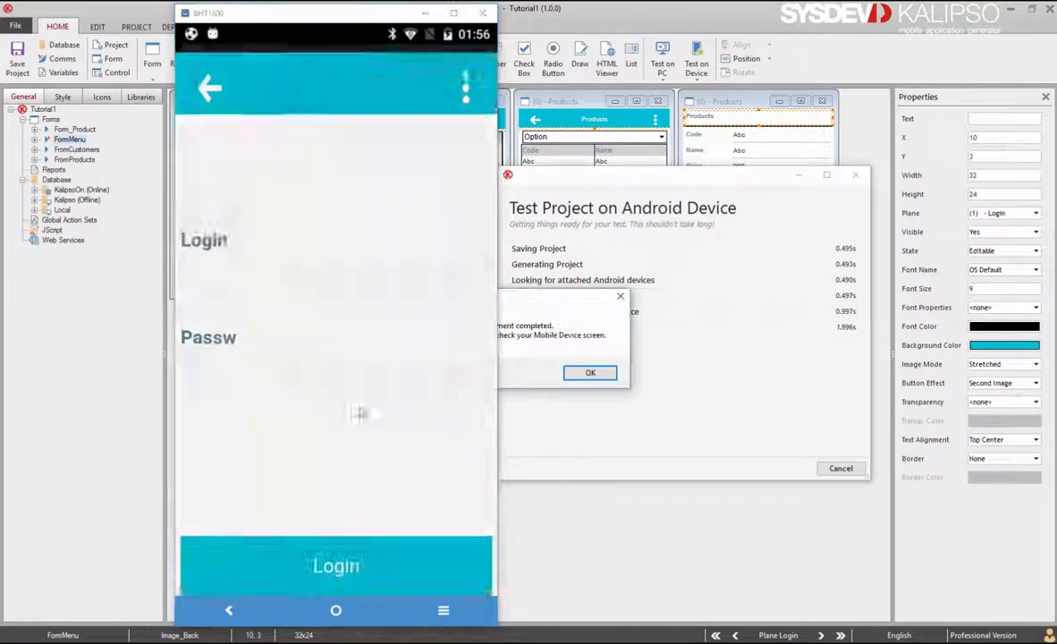
left_click(305, 249)
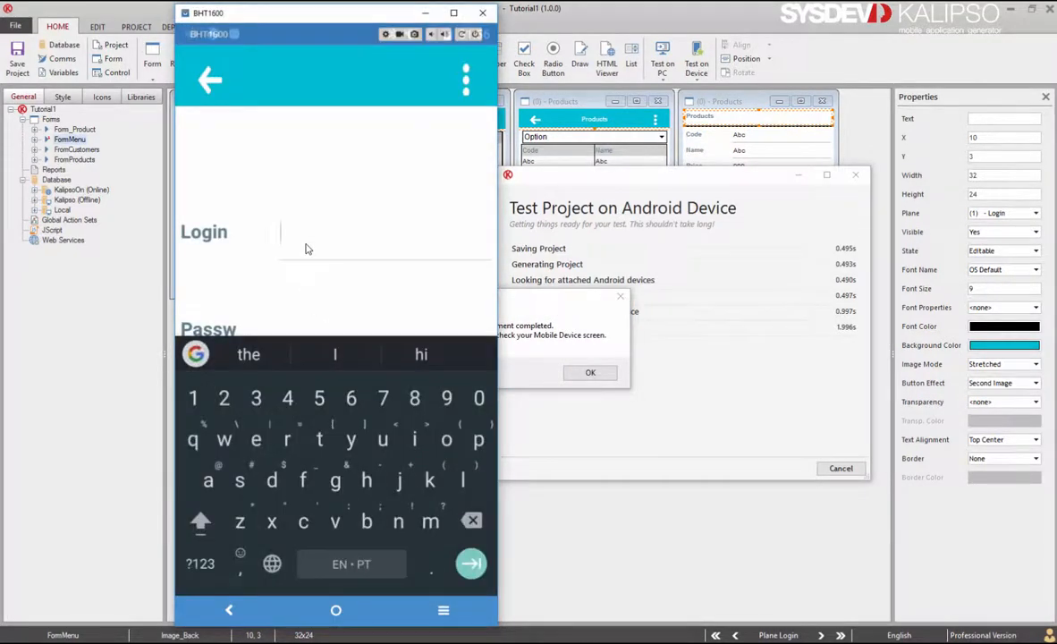
type("rogerio")
key("Tab")
type("1")
key("Return")
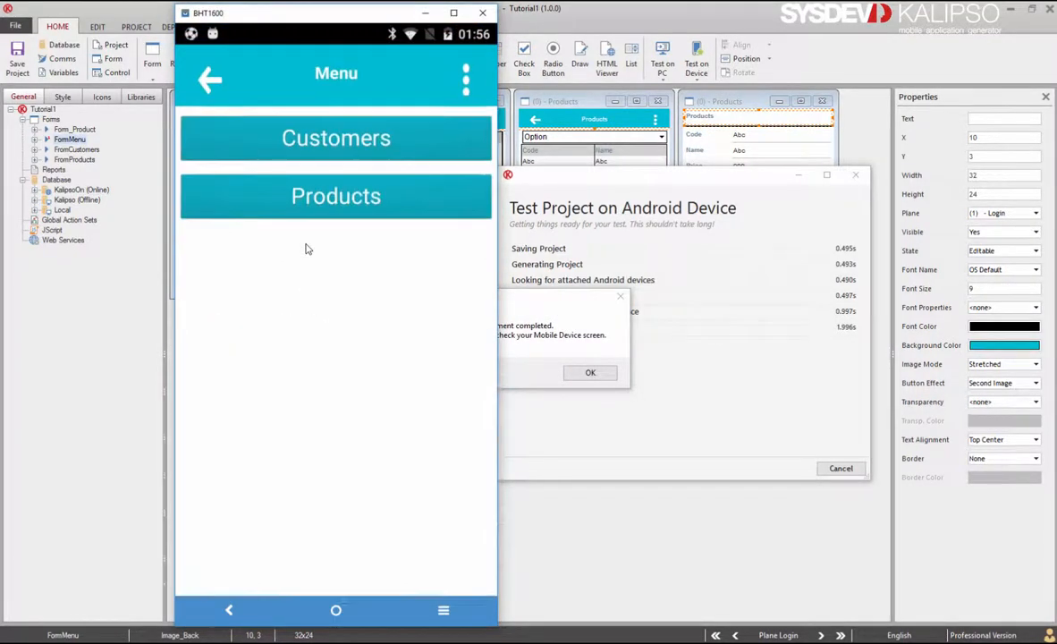
left_click(230, 610)
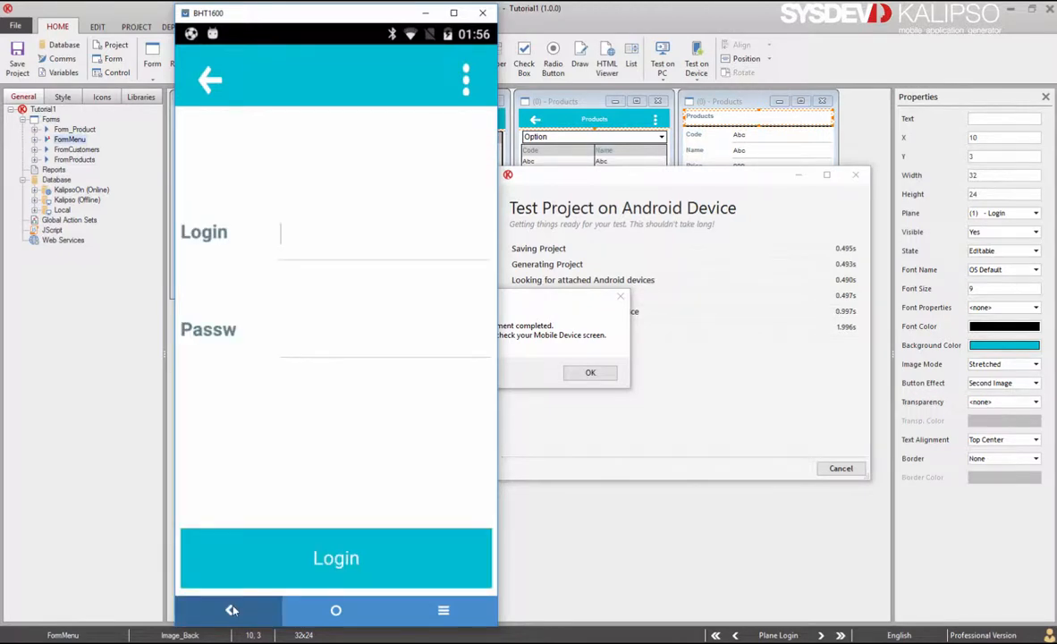
left_click(232, 610)
left_click(590, 373)
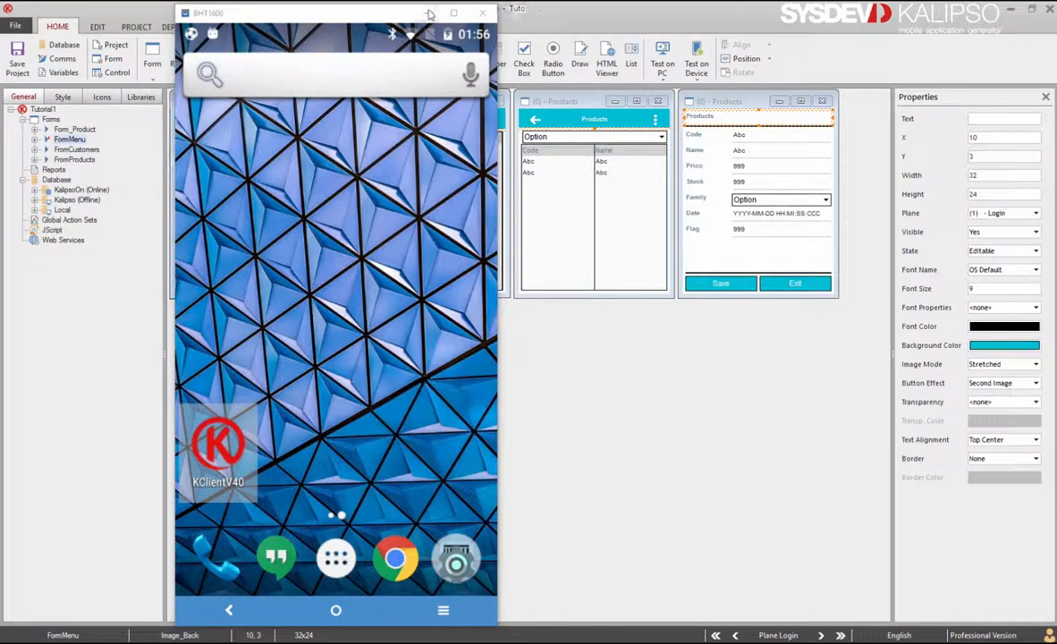
left_click(428, 14)
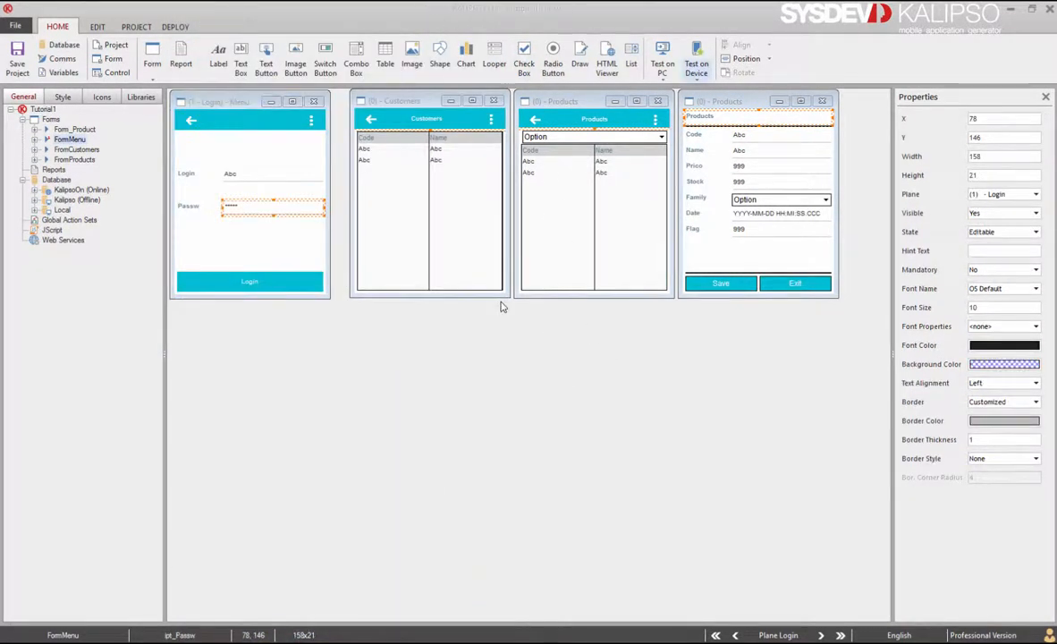